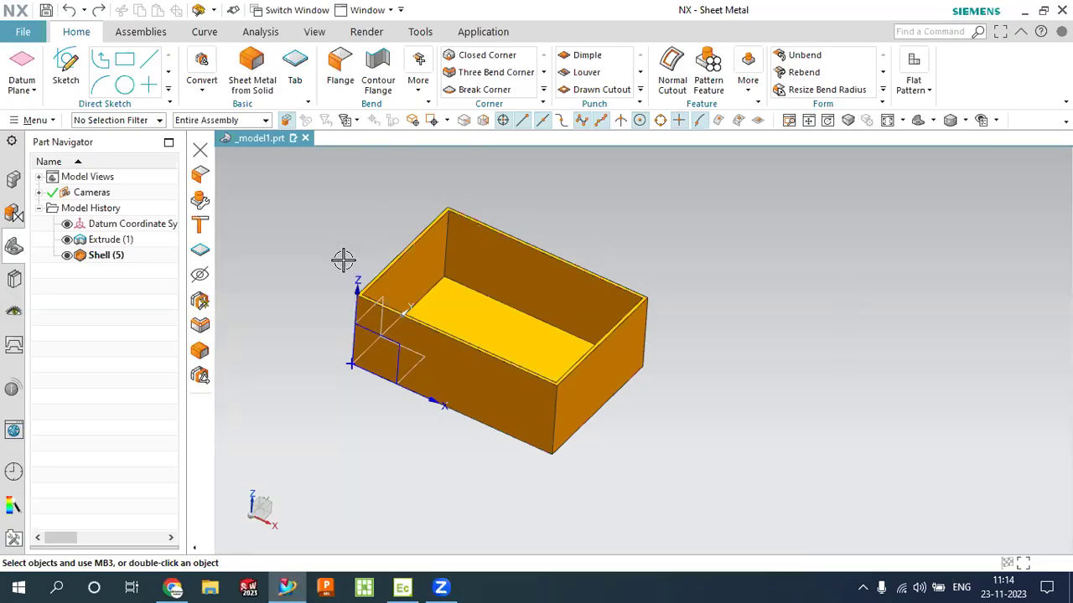
Step: Rip the shelled box along eight corner and far-side edges, creating SB Rip (6)
middle_drag(342, 260, 341, 259)
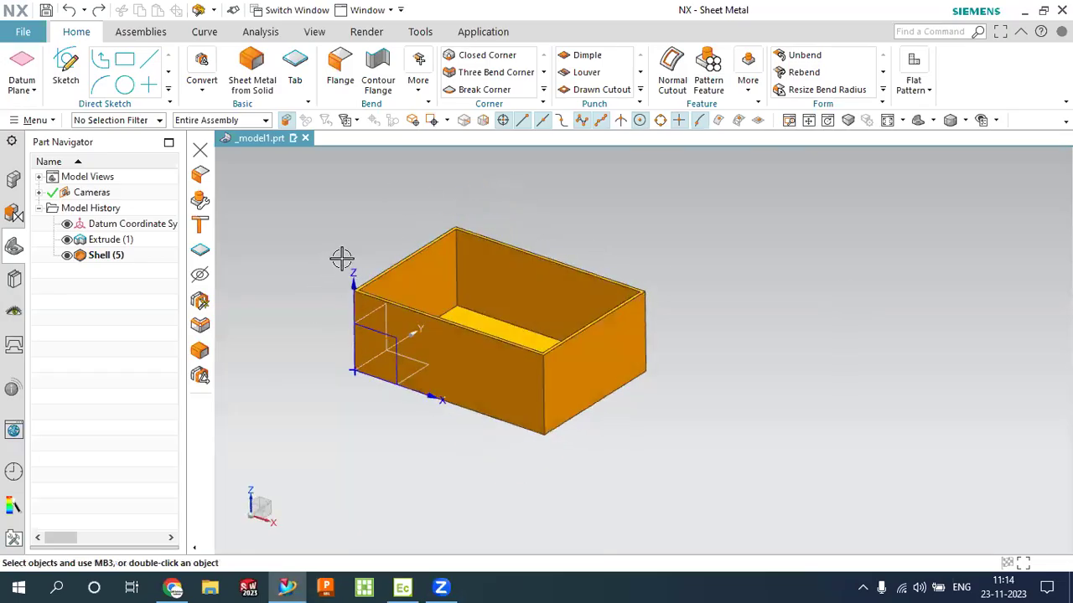
click(202, 74)
click(207, 126)
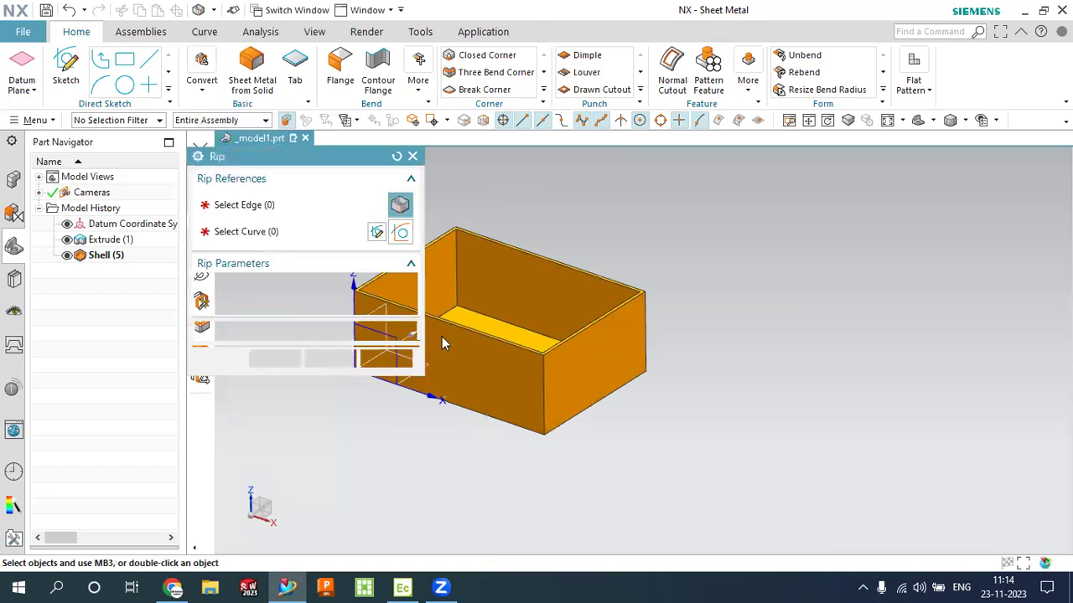
click(546, 401)
click(656, 332)
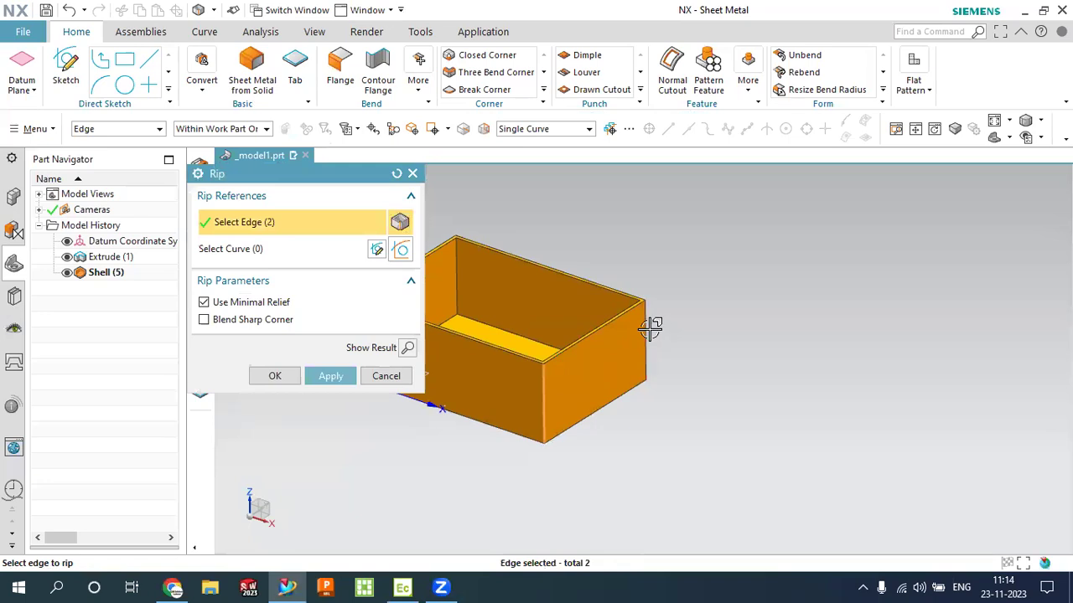
scroll(662, 344, down, 2)
click(523, 359)
click(523, 351)
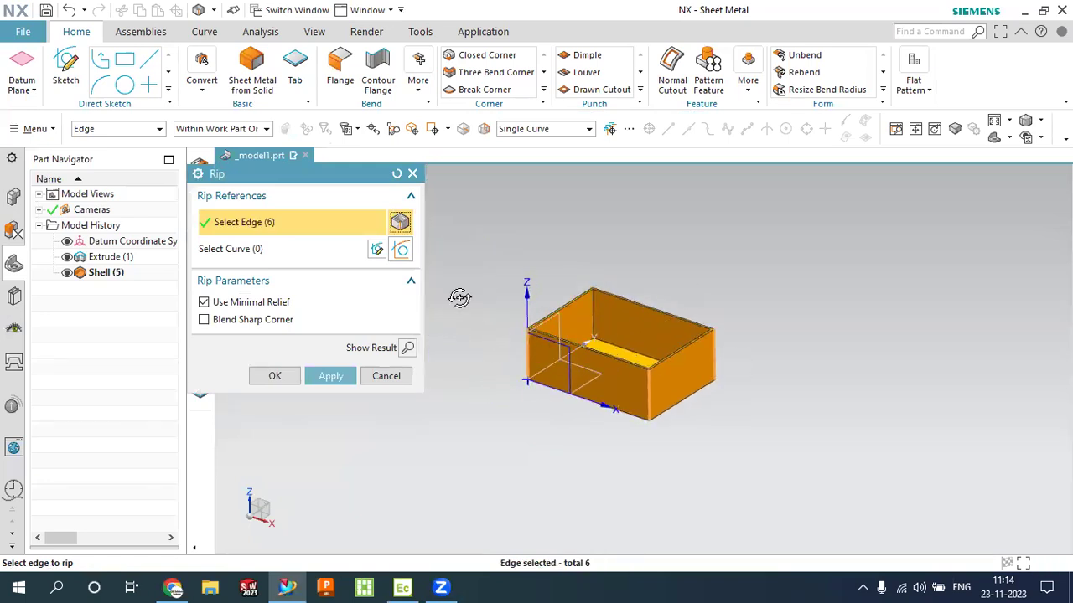
middle_drag(459, 297, 525, 376)
click(537, 376)
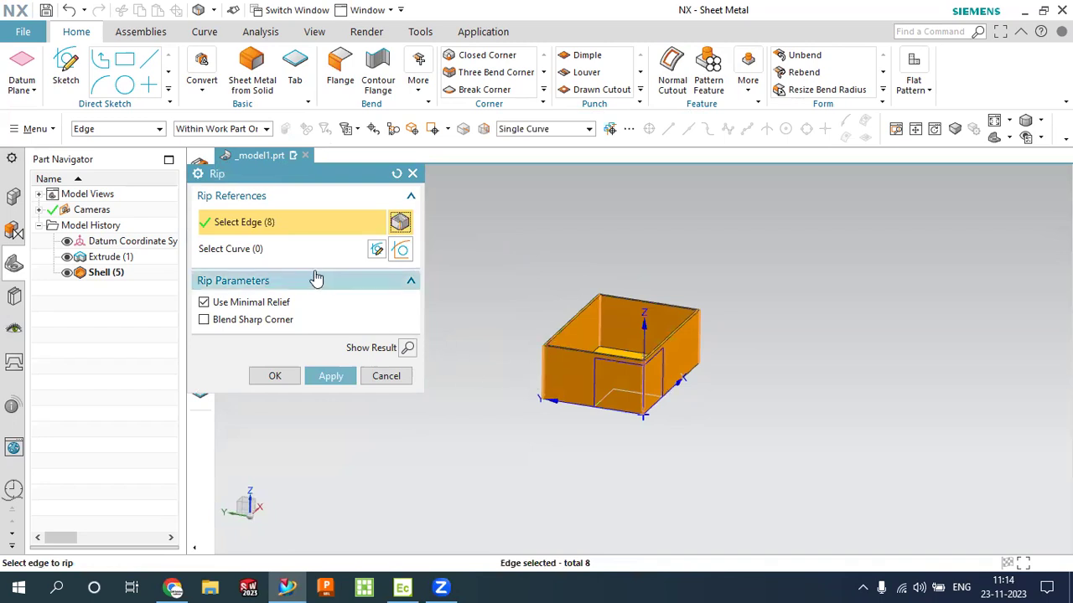
click(332, 376)
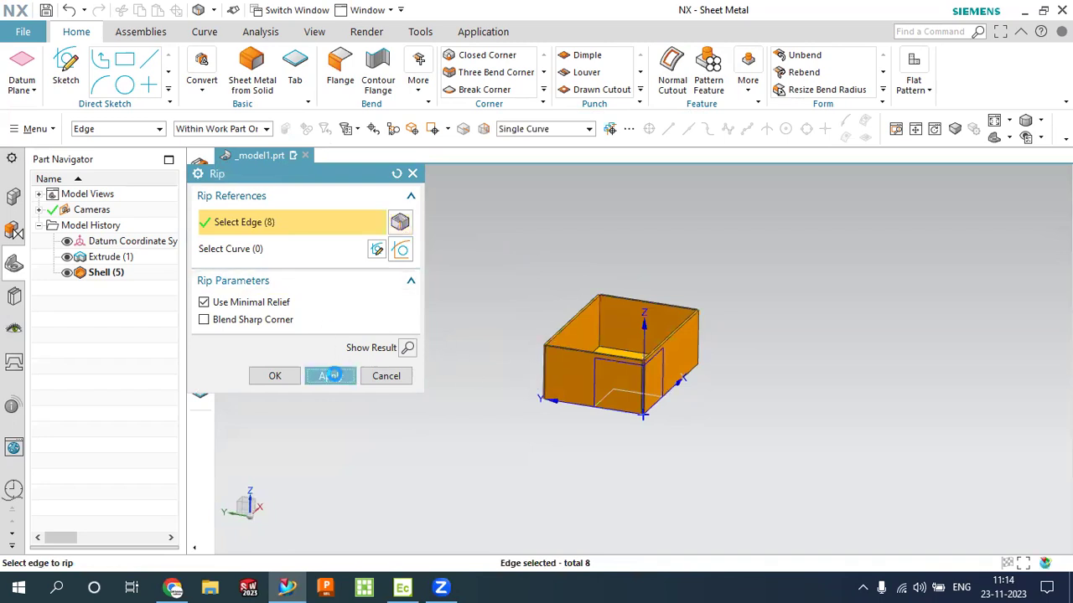
click(384, 376)
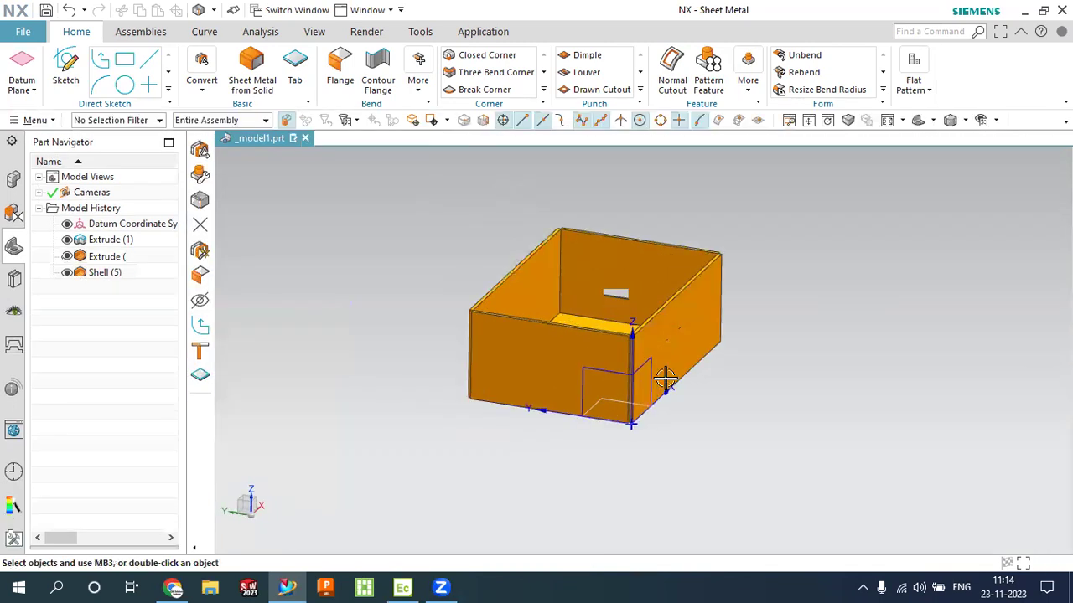
Step: Zoom and orbit around the ripped box corners, then bring up the Convert tool list
scroll(665, 380, up, 5)
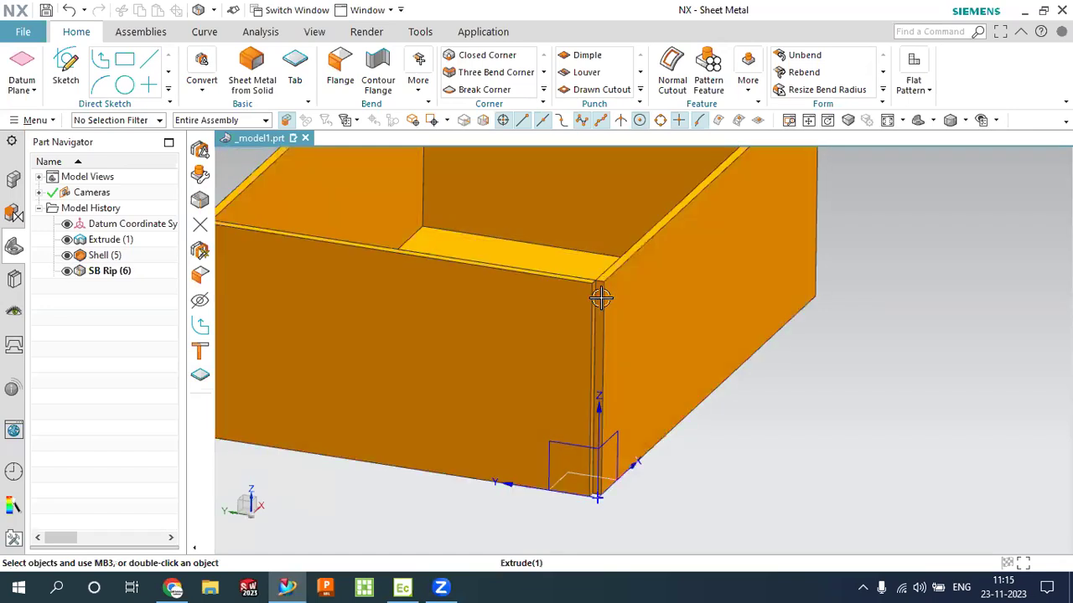
middle_drag(600, 297, 586, 313)
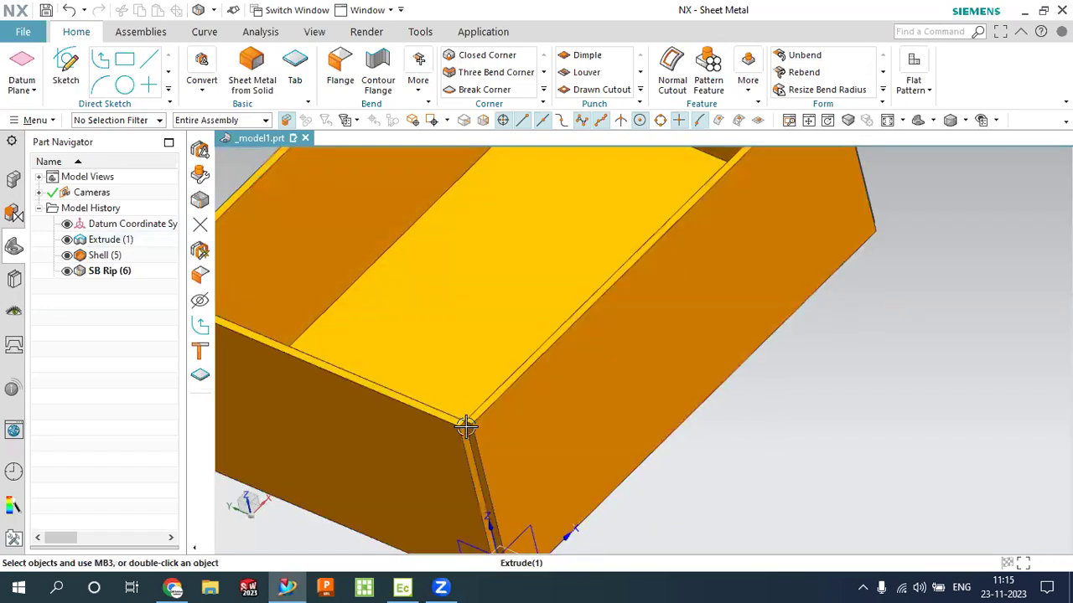
scroll(587, 394, down, 5)
mouse_move(688, 341)
middle_down()
mouse_move(645, 354)
mouse_move(638, 311)
mouse_move(696, 332)
mouse_move(640, 263)
middle_up()
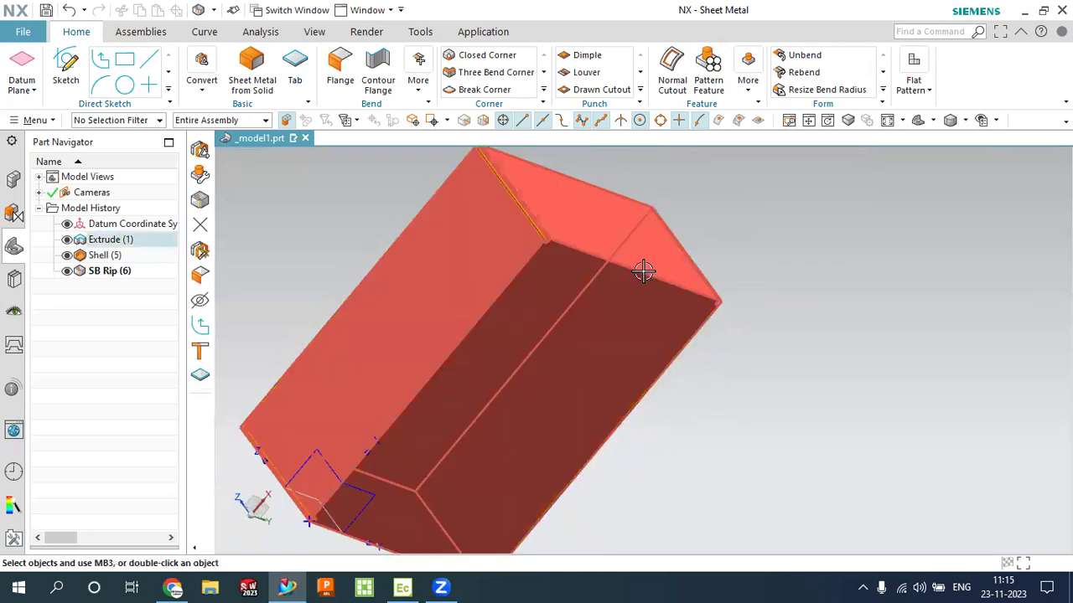
scroll(726, 267, down, 3)
click(201, 74)
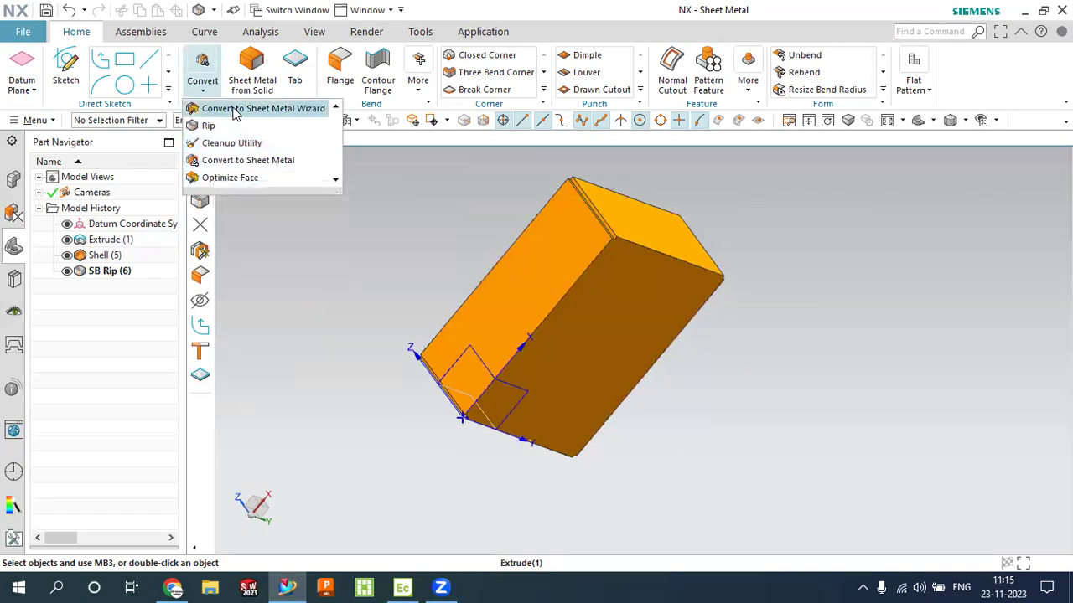
Step: Optimize all 22 box faces into a single Body (1) and close the Information report
click(238, 178)
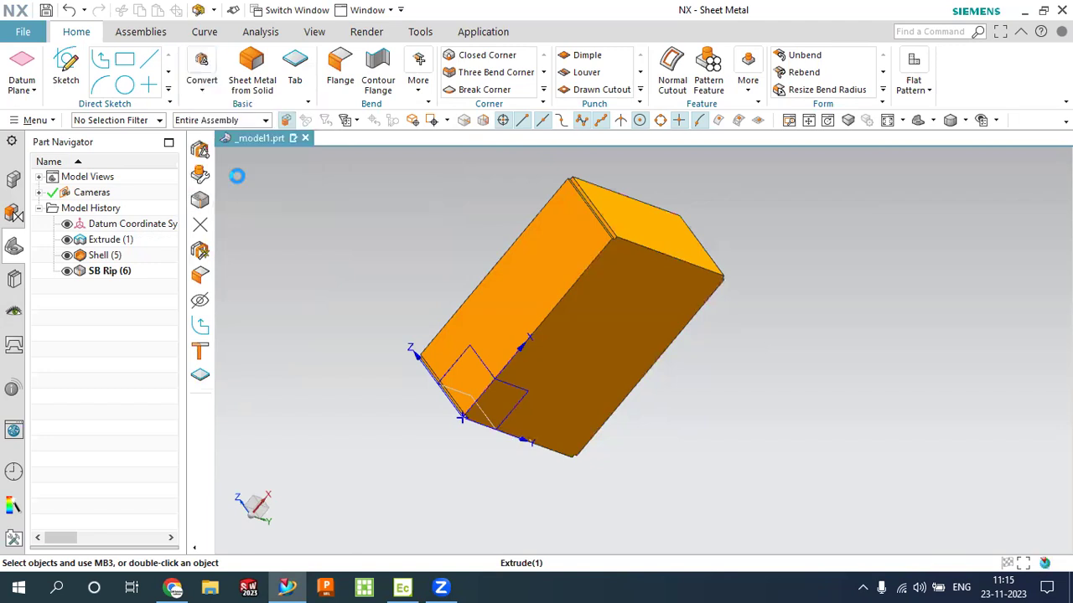
scroll(737, 223, down, 2)
drag(509, 196, 758, 422)
click(275, 455)
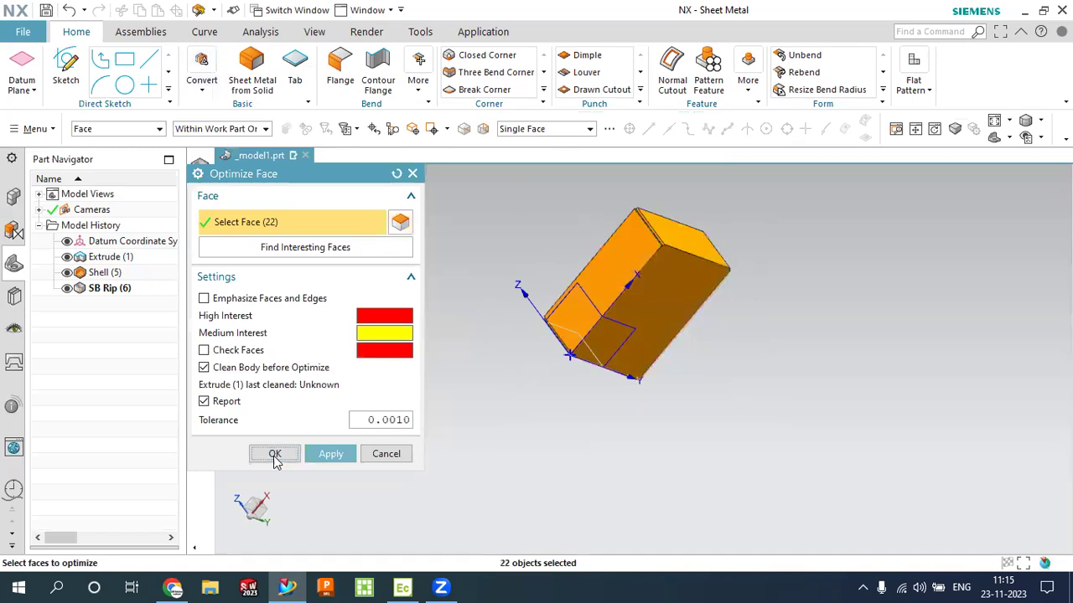
click(431, 315)
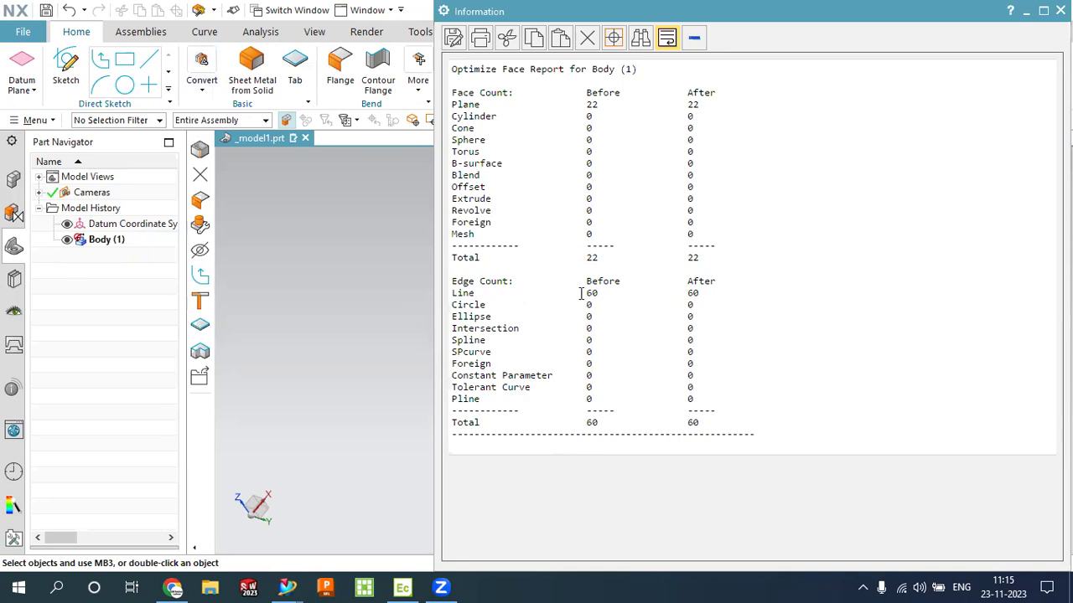
click(521, 110)
key(ctrl+shift+Right)
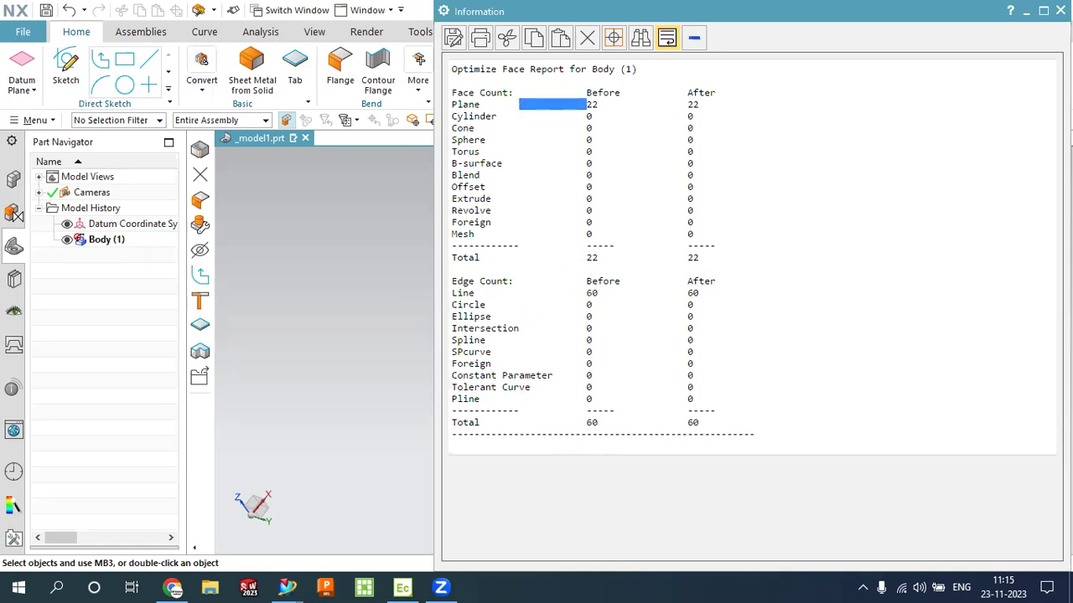
key(alt+F4)
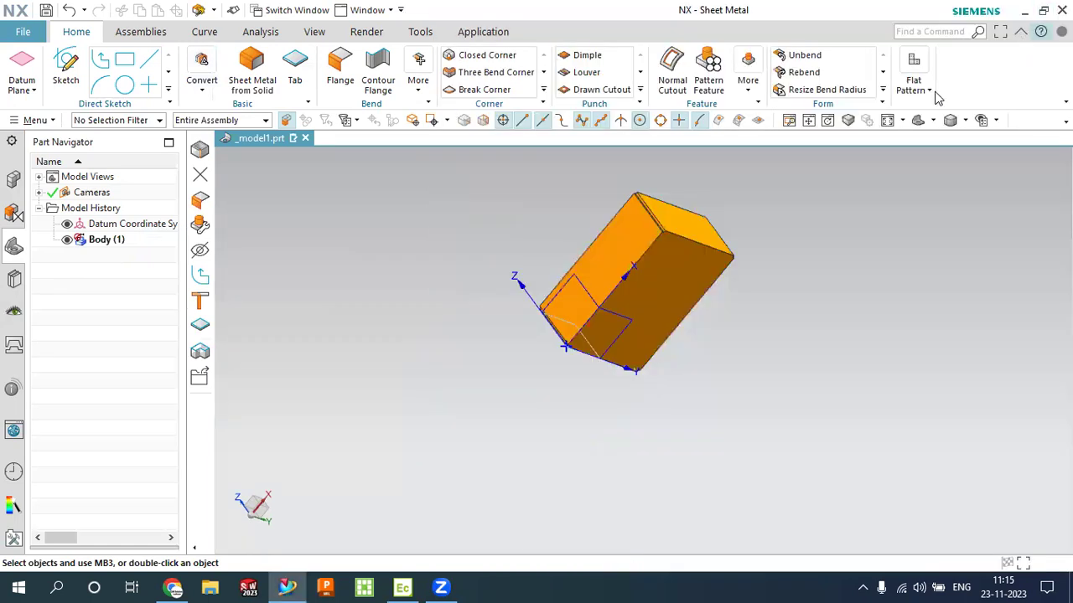
Step: Set up Cleanup Utility on the dark front face with manual thickness and Hide Original on
click(202, 77)
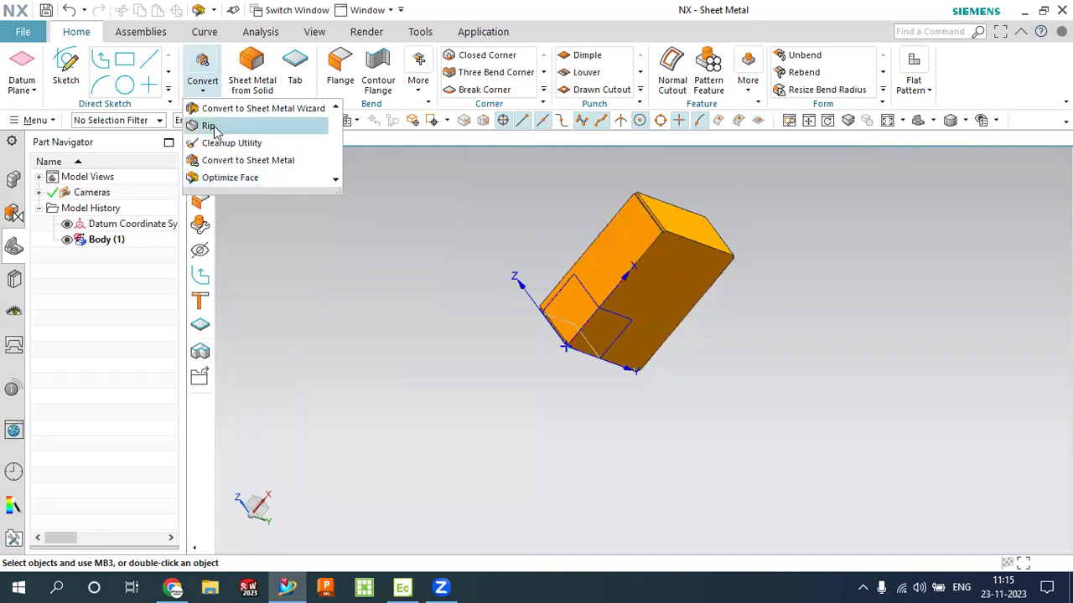
click(227, 143)
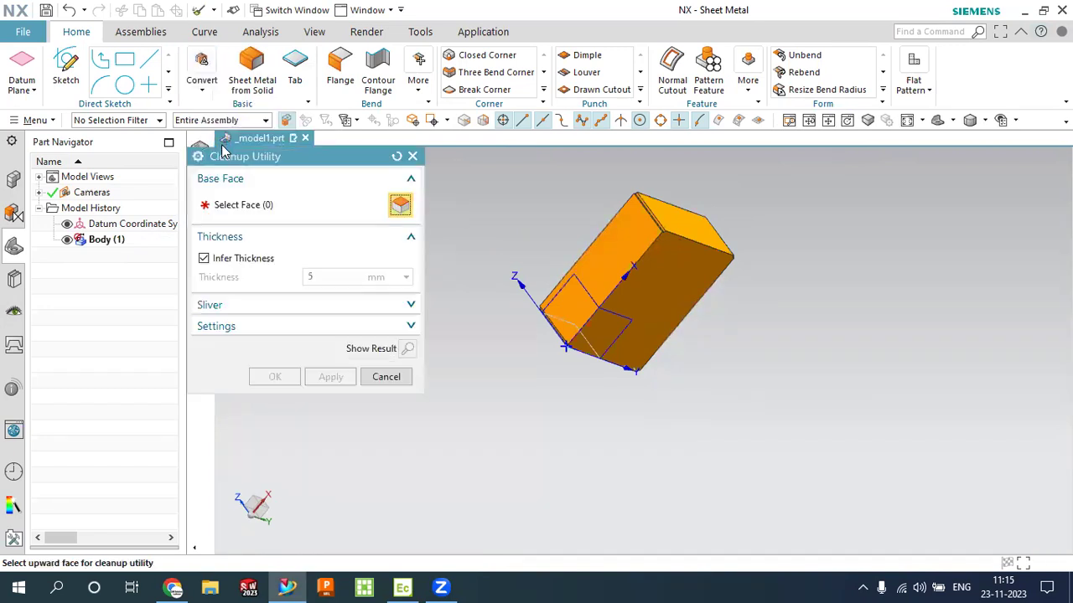
click(642, 304)
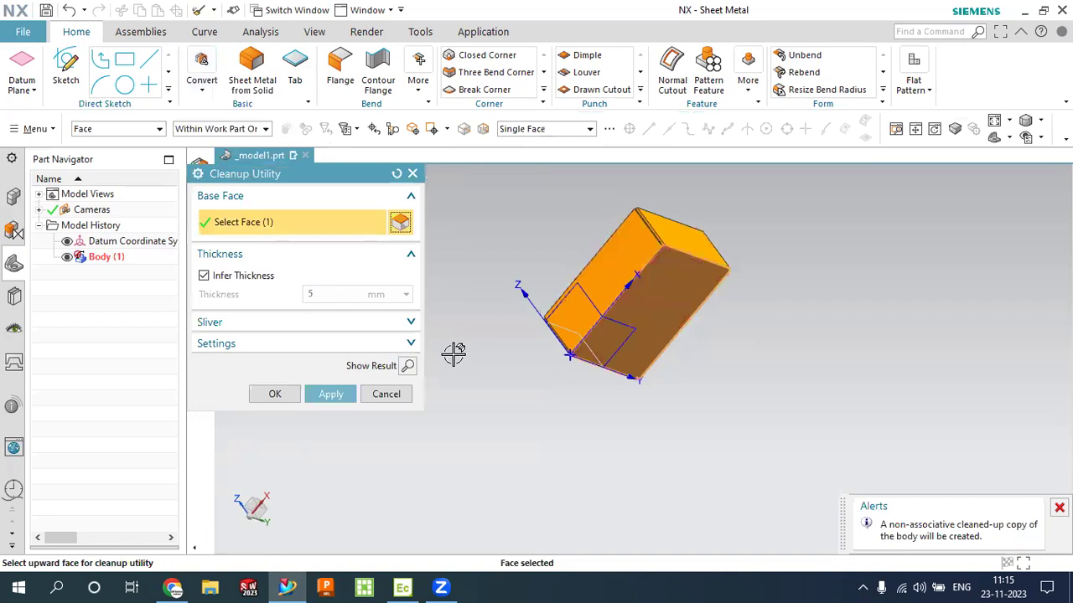
click(244, 280)
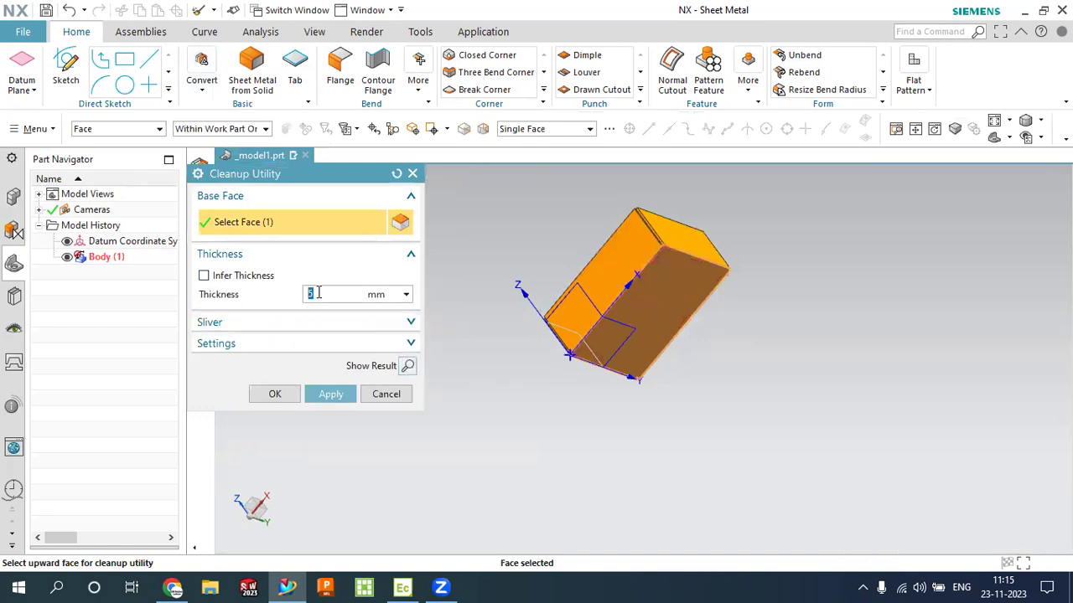
click(328, 326)
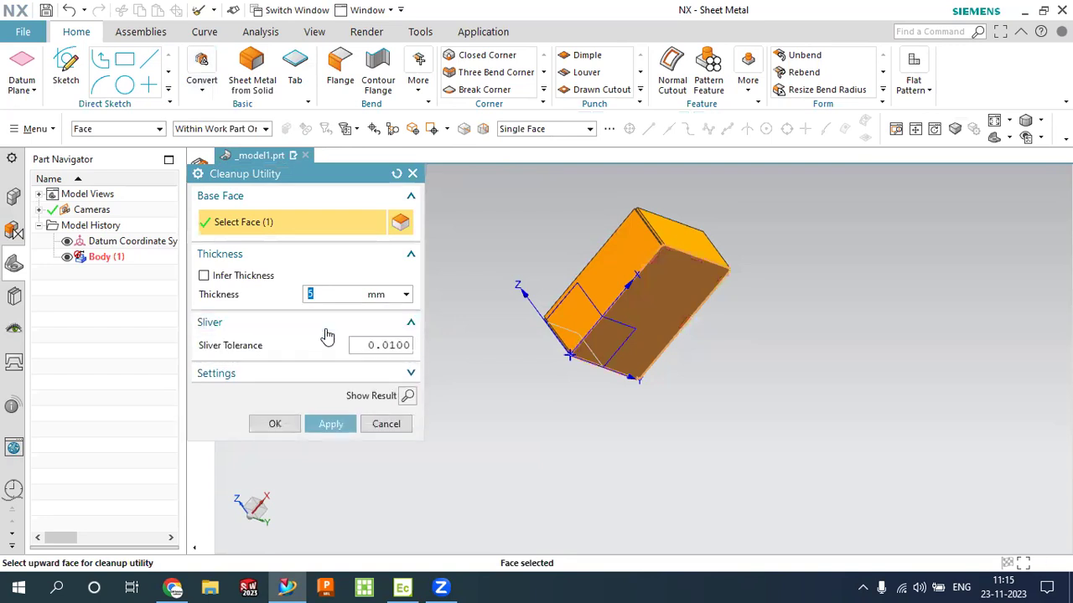
click(340, 375)
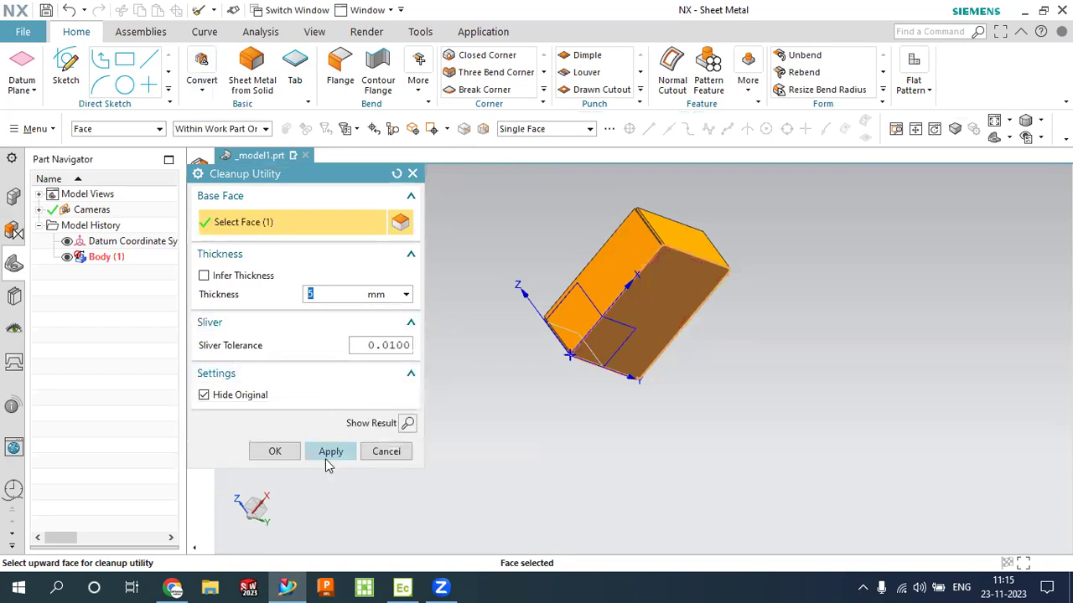
Step: Create the cleaned-up copy Body (3) and orbit to a front view of the box
click(325, 454)
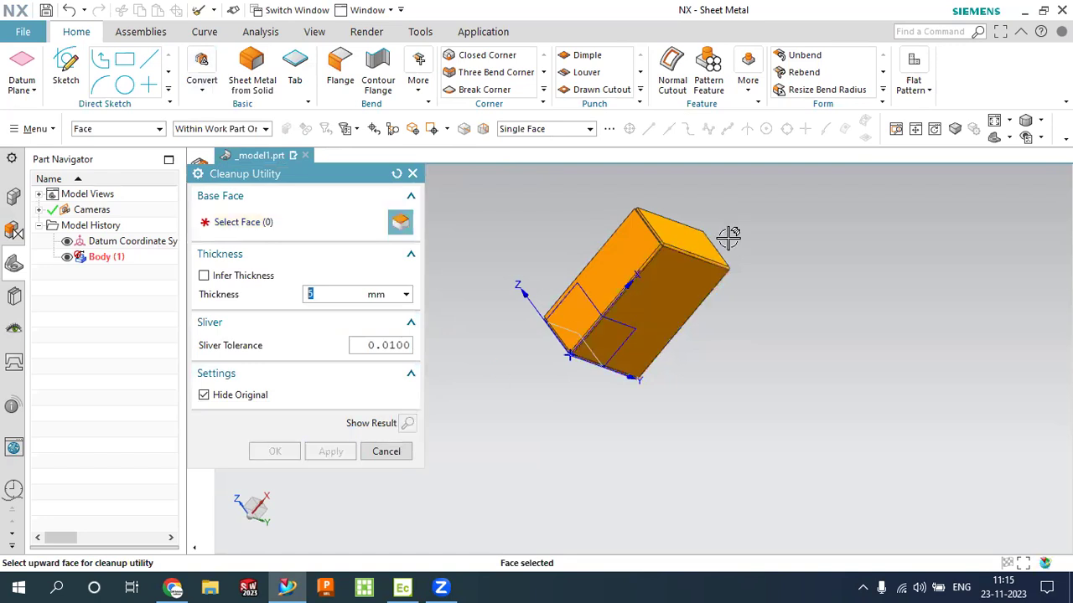
scroll(700, 245, up, 3)
scroll(679, 246, up, 2)
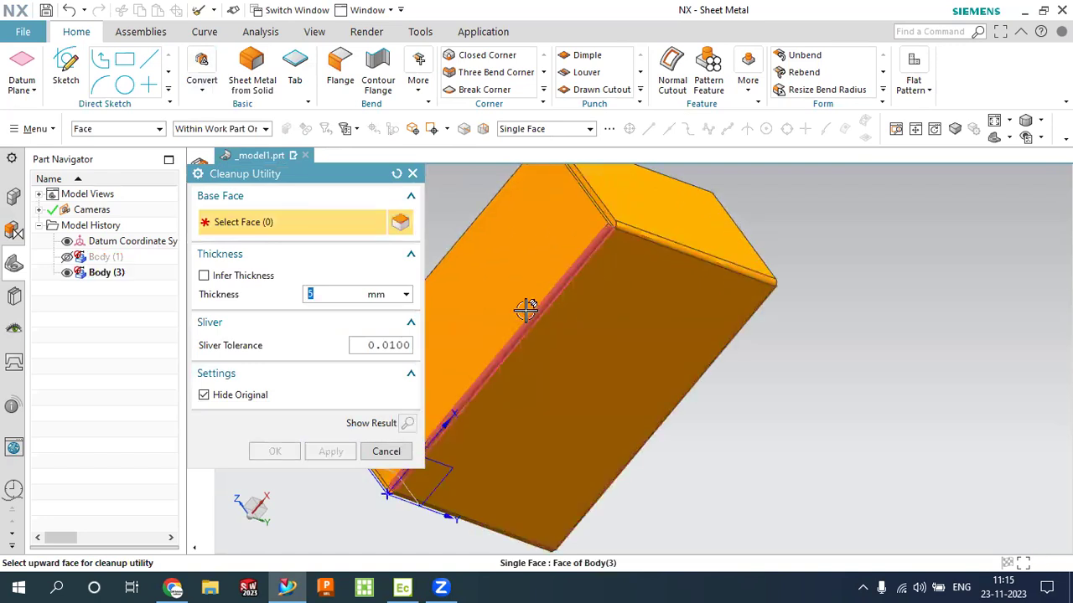
click(384, 451)
scroll(623, 288, down, 2)
scroll(637, 280, up, 2)
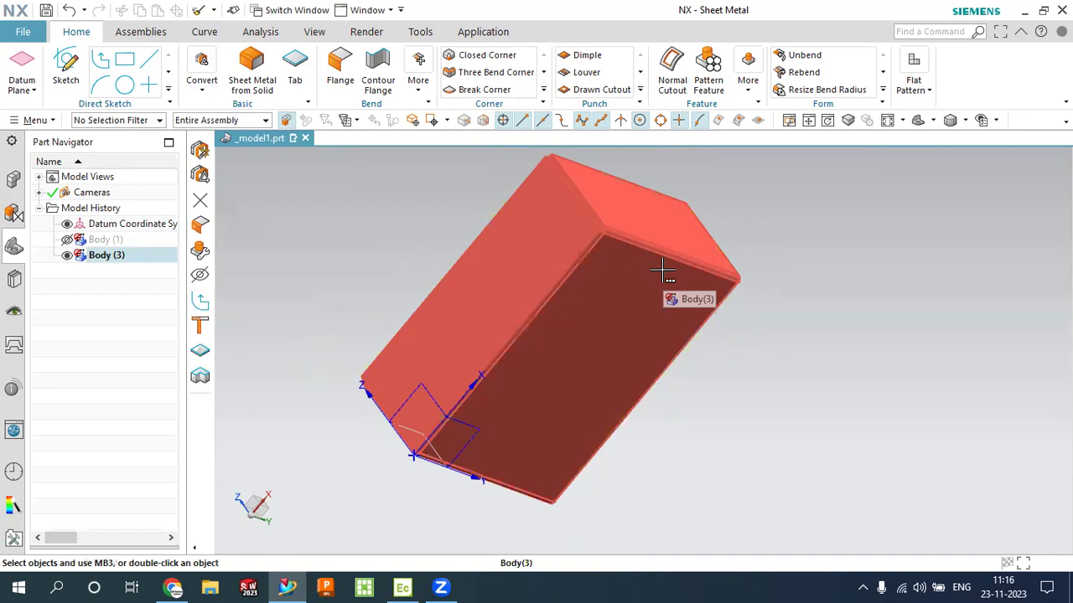
mouse_move(845, 199)
middle_down()
mouse_move(865, 248)
mouse_move(831, 158)
mouse_move(824, 182)
mouse_move(570, 178)
middle_up()
Step: Start Convert to Sheet Metal with the box's bottom face as the base face
click(202, 91)
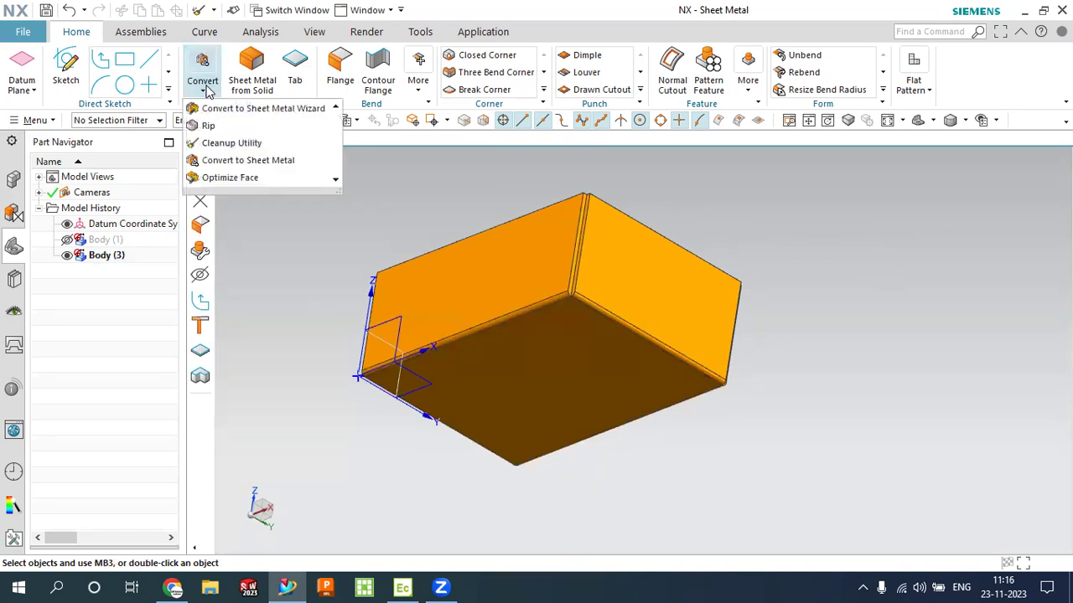
click(234, 164)
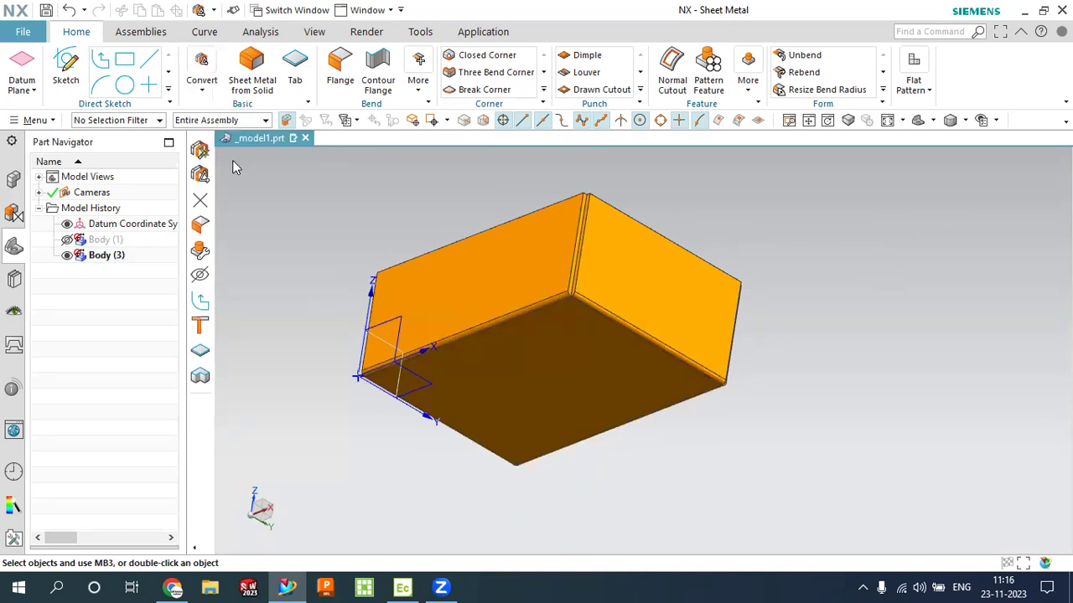
click(567, 366)
middle_drag(567, 366, 695, 311)
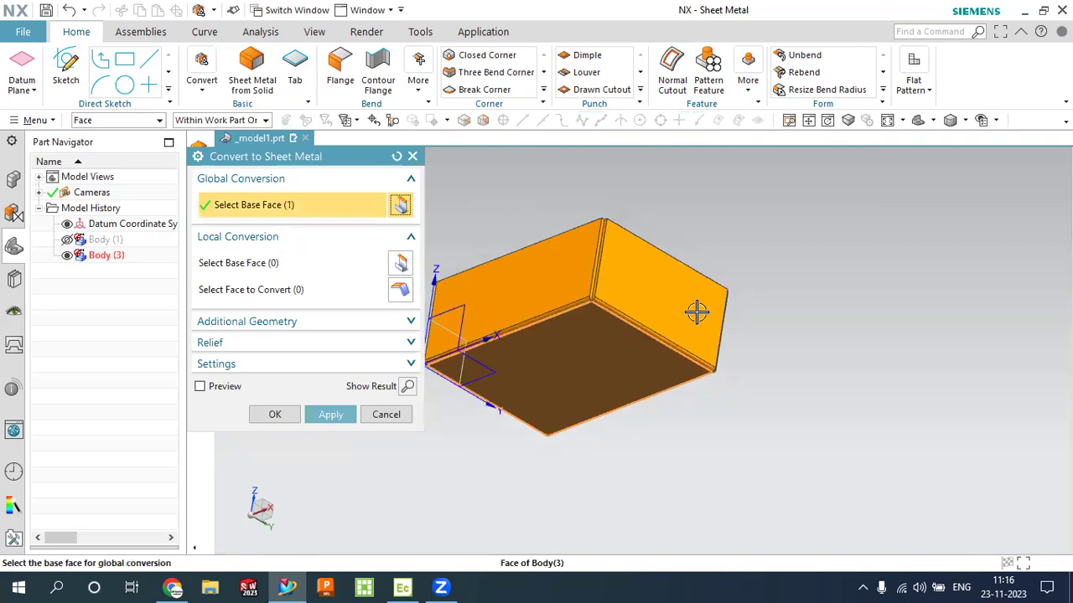
scroll(695, 310, down, 2)
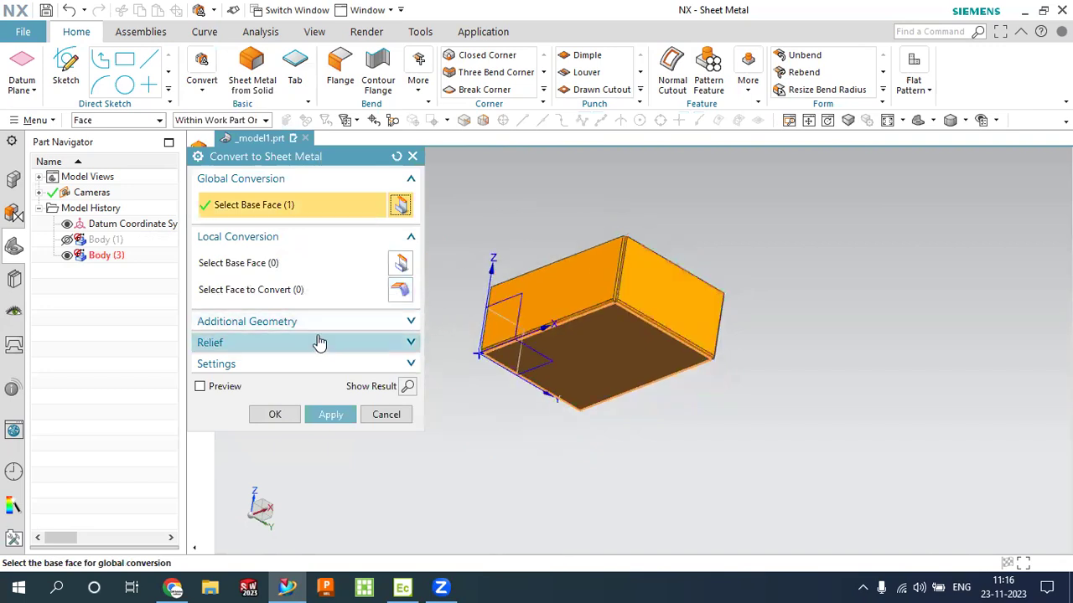
Step: Use Square bend relief, 3 mm deep and wide, and apply the sheet metal conversion
click(320, 342)
click(328, 367)
click(338, 402)
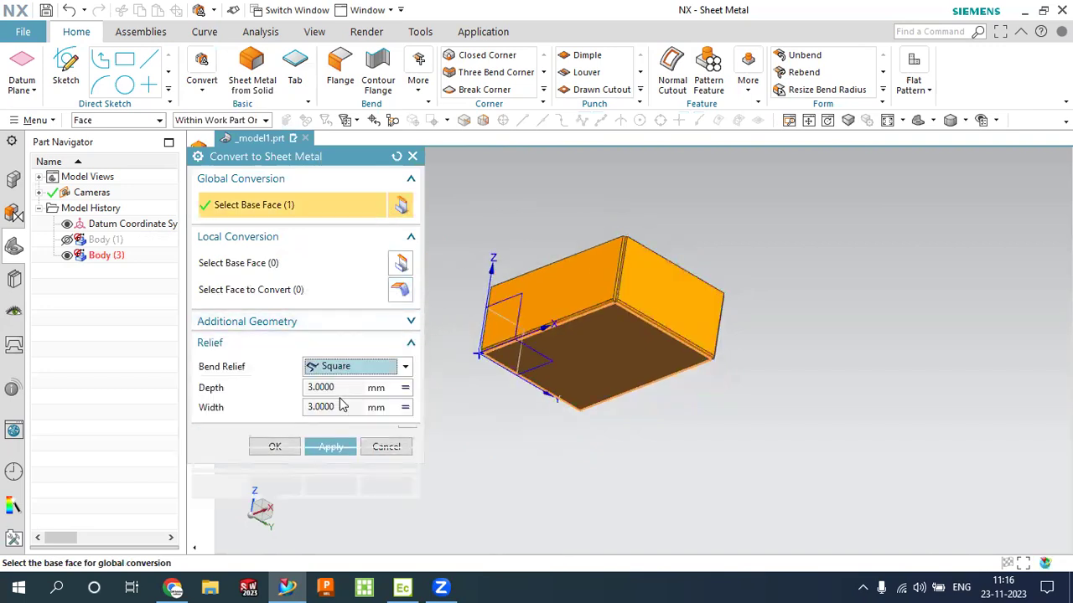
click(314, 437)
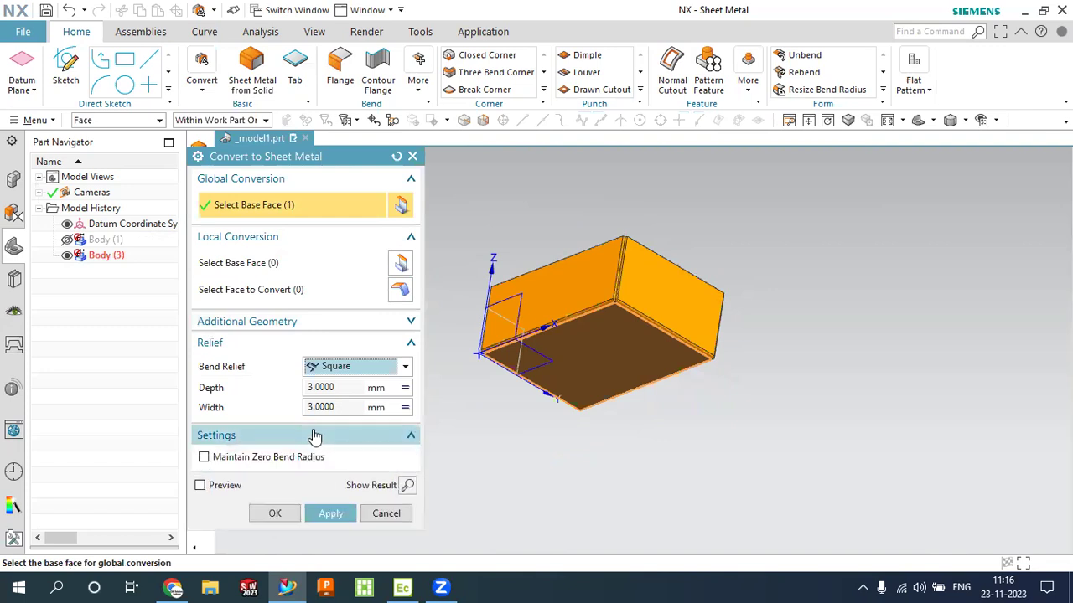
click(320, 332)
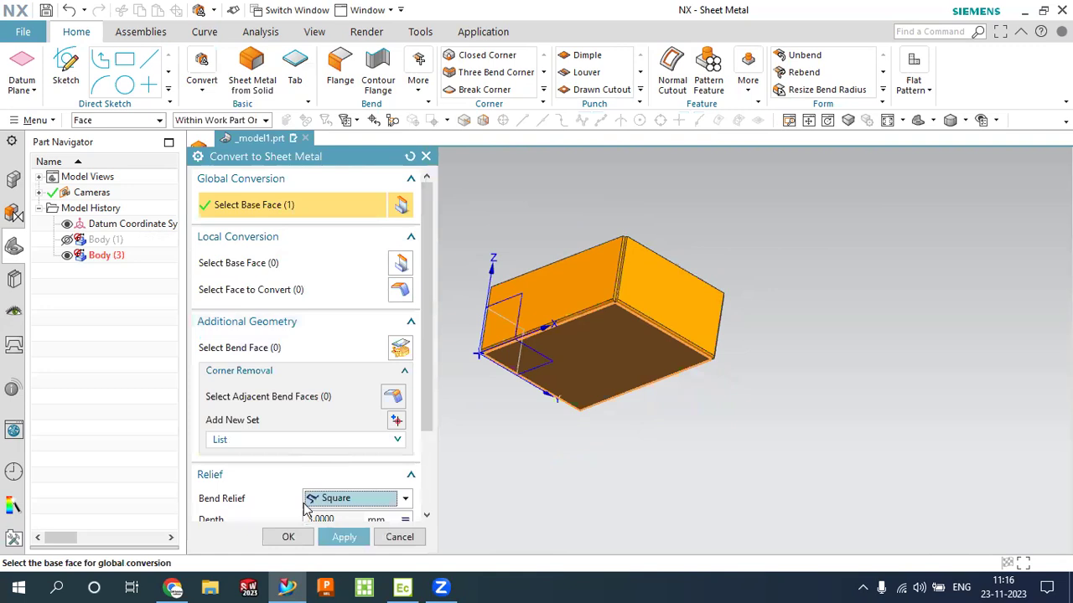
scroll(352, 436, down, 1)
scroll(350, 452, down, 2)
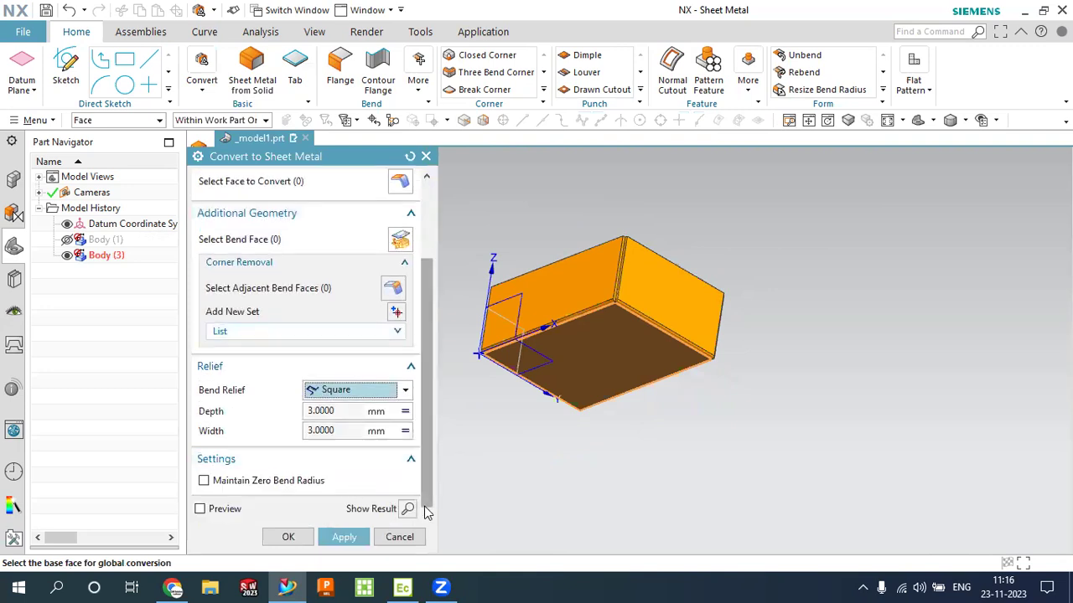
click(331, 538)
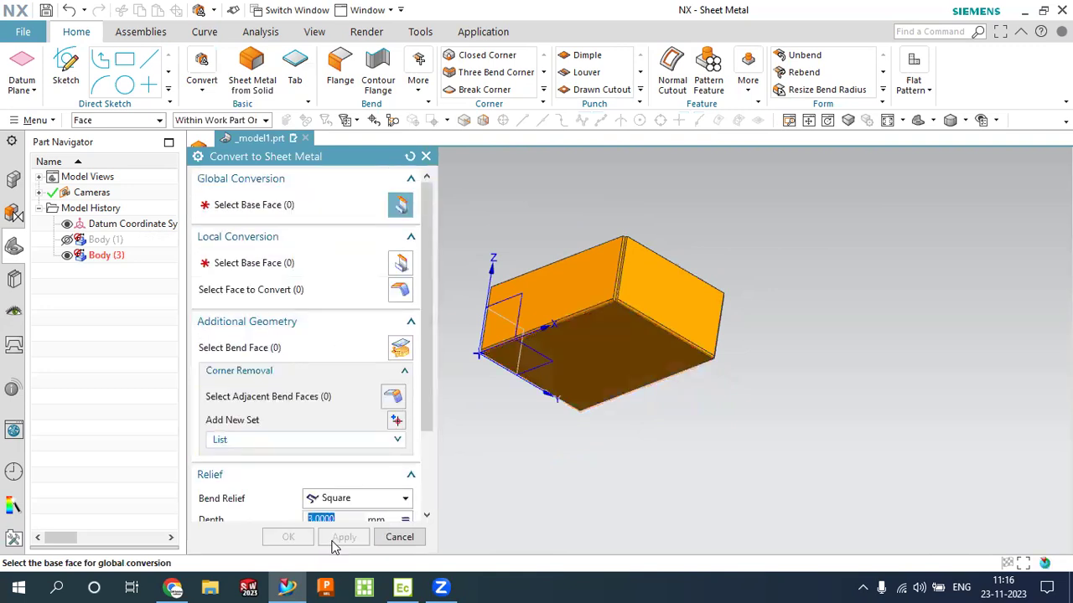
click(399, 537)
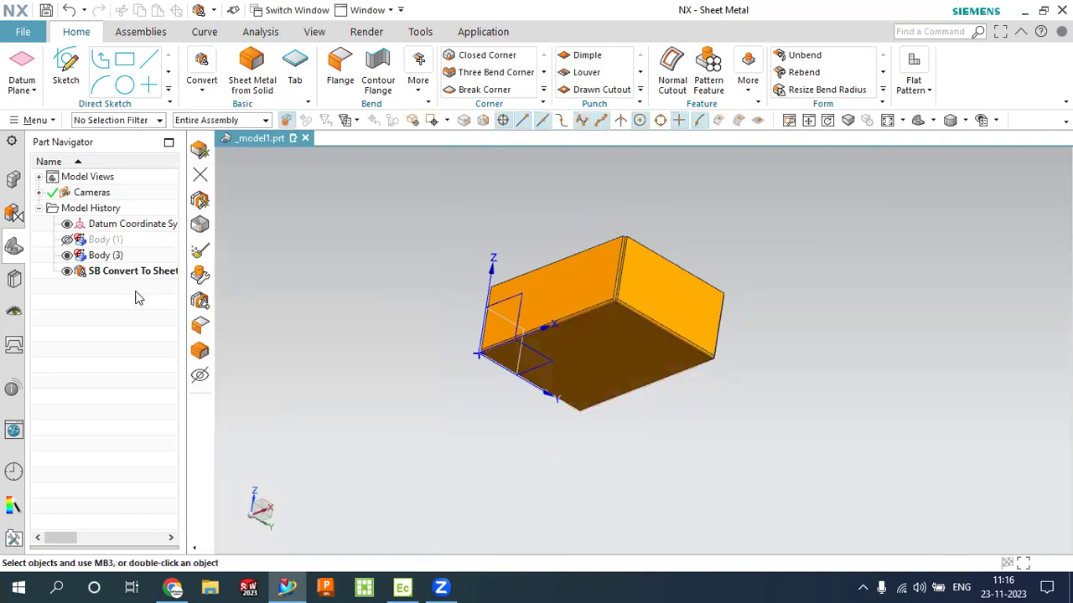
Step: Select the top-edge and side bend faces in Resize Bend Radius and confirm a 20 mm radius
middle_drag(646, 180, 690, 173)
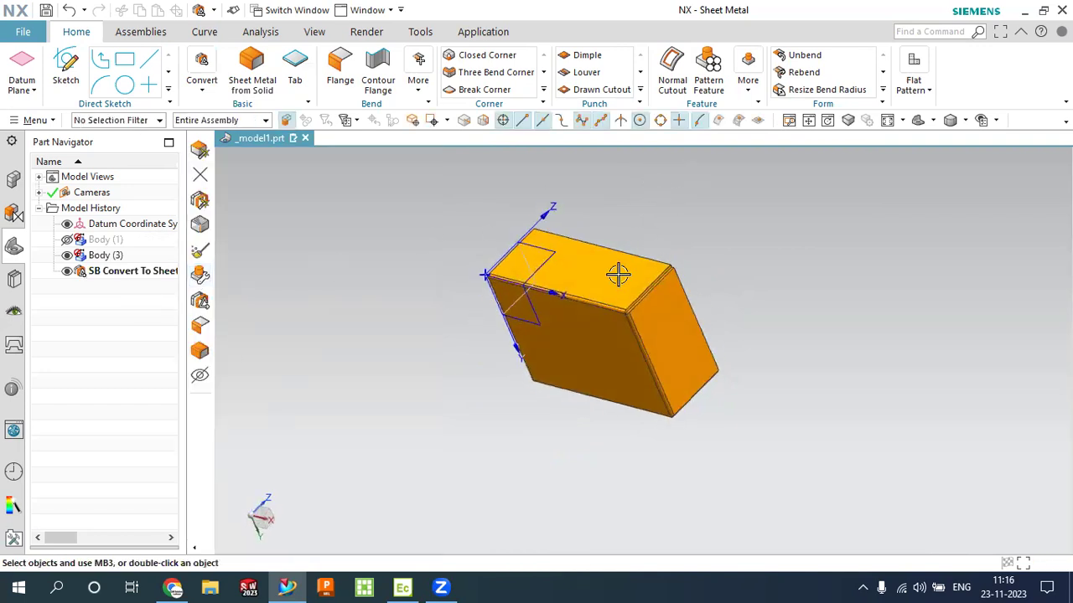
scroll(623, 328, up, 3)
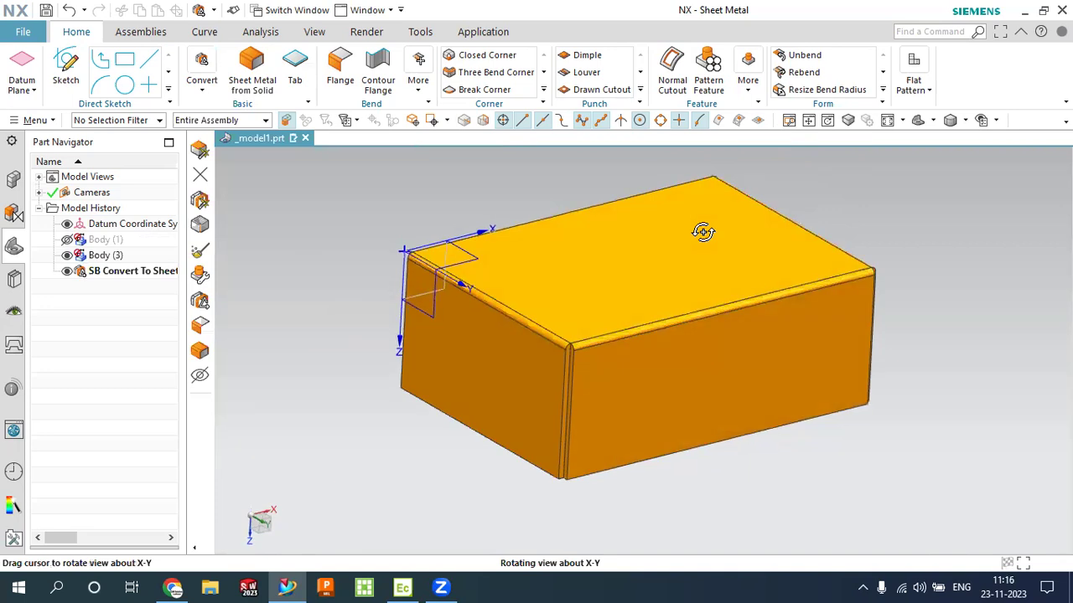
middle_drag(622, 328, 704, 228)
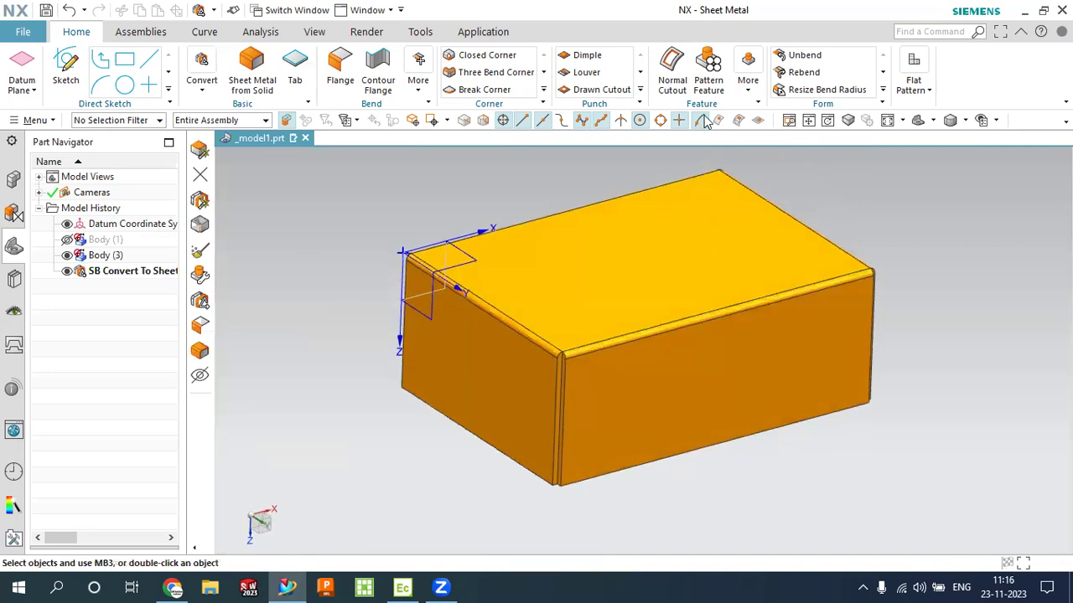
click(810, 91)
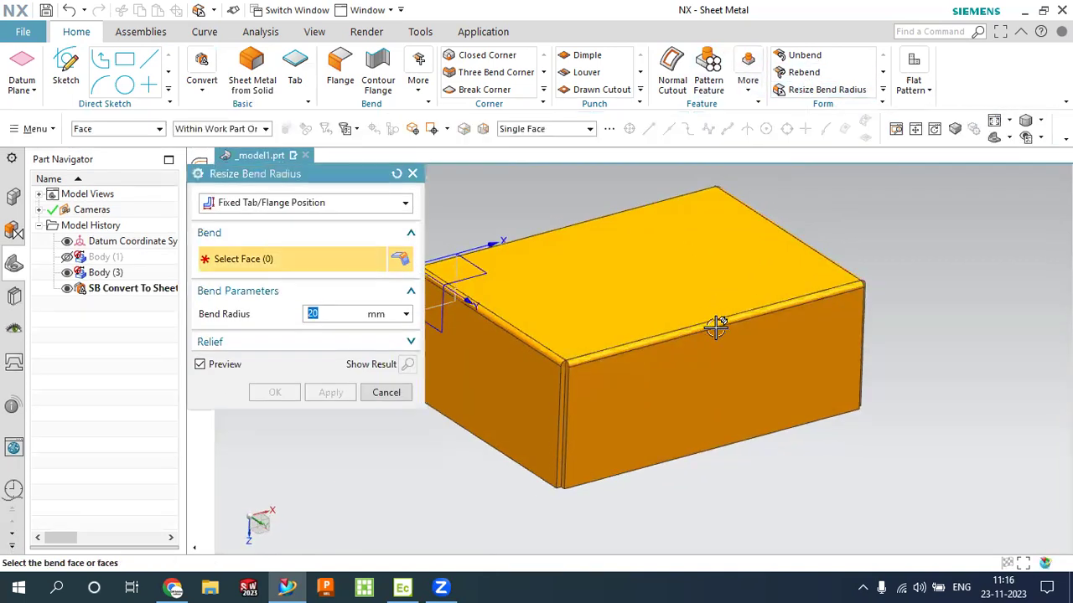
click(645, 340)
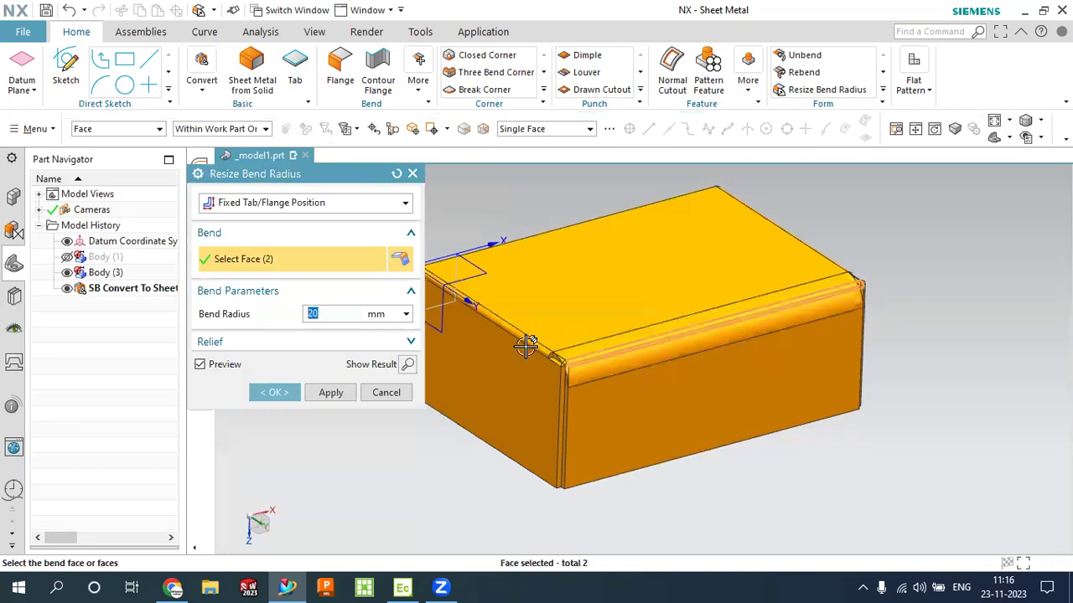
click(522, 344)
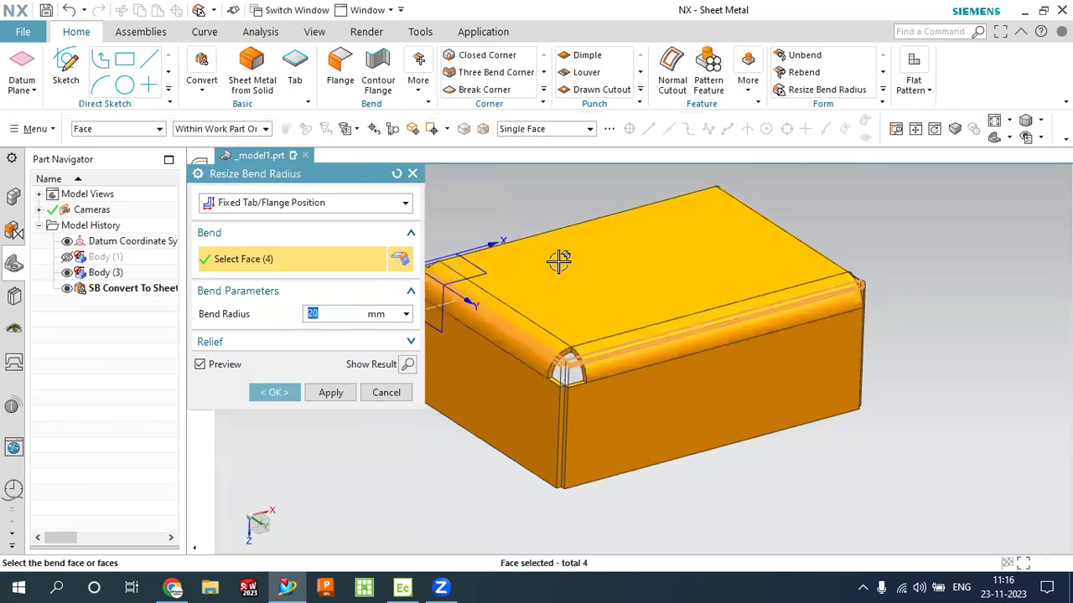
click(746, 213)
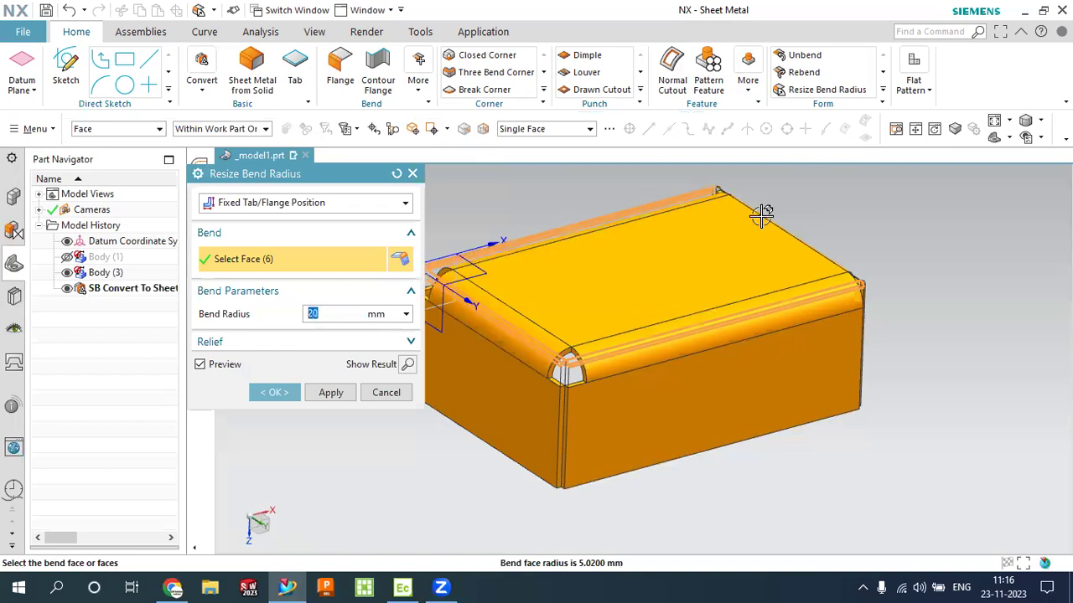
click(762, 220)
mouse_move(774, 367)
middle_down()
mouse_move(754, 315)
mouse_move(721, 394)
middle_up()
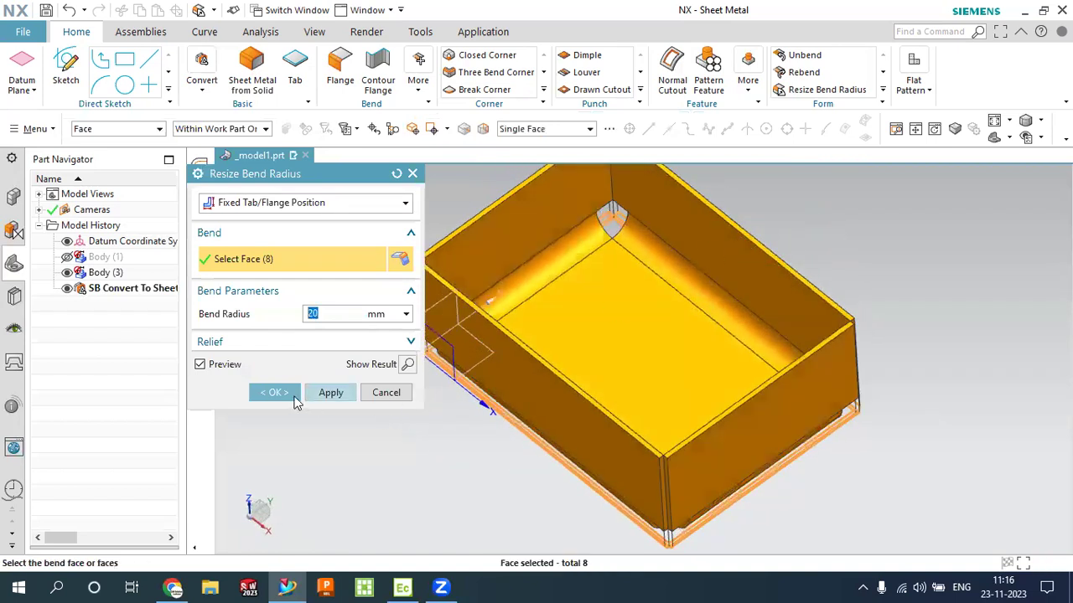
click(272, 394)
Step: Create a Flat Pattern with the bottom face upward in FLAT-PATTERN#1, then start Flat Solid
scroll(469, 444, down, 3)
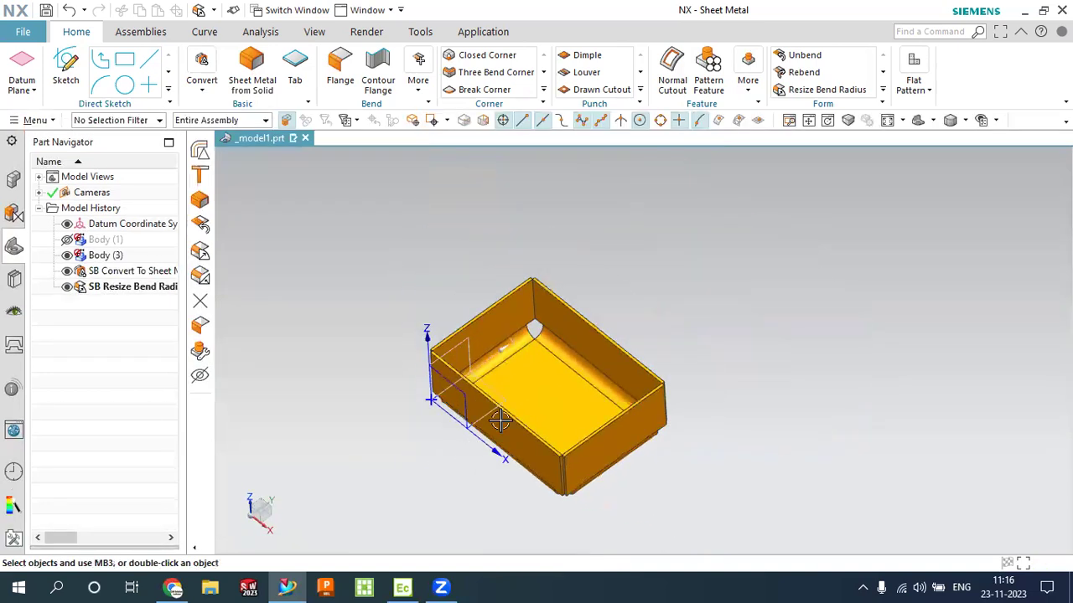
click(915, 86)
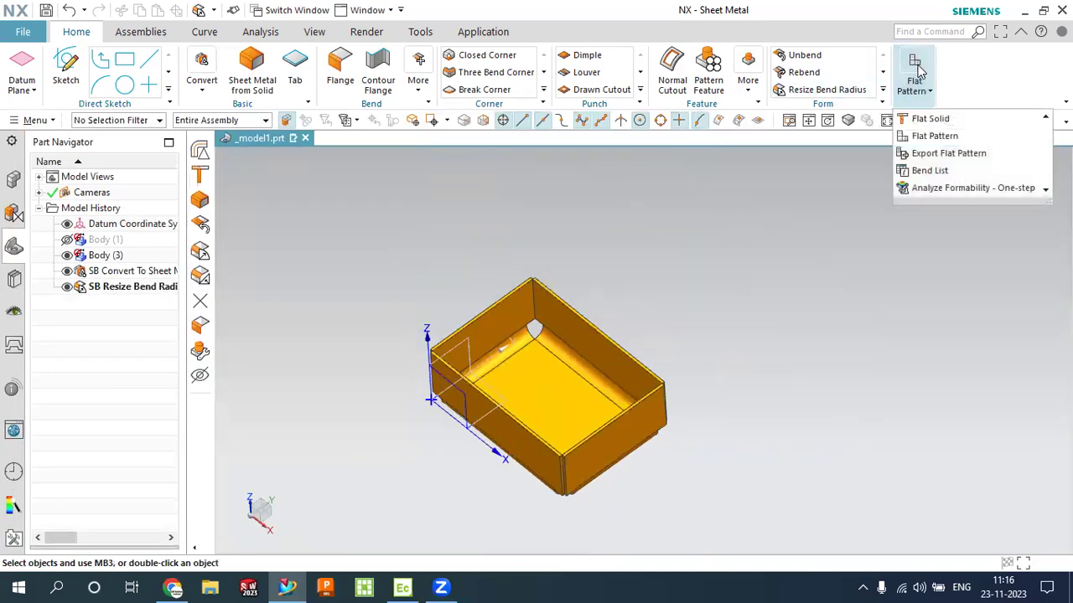
click(930, 136)
click(552, 387)
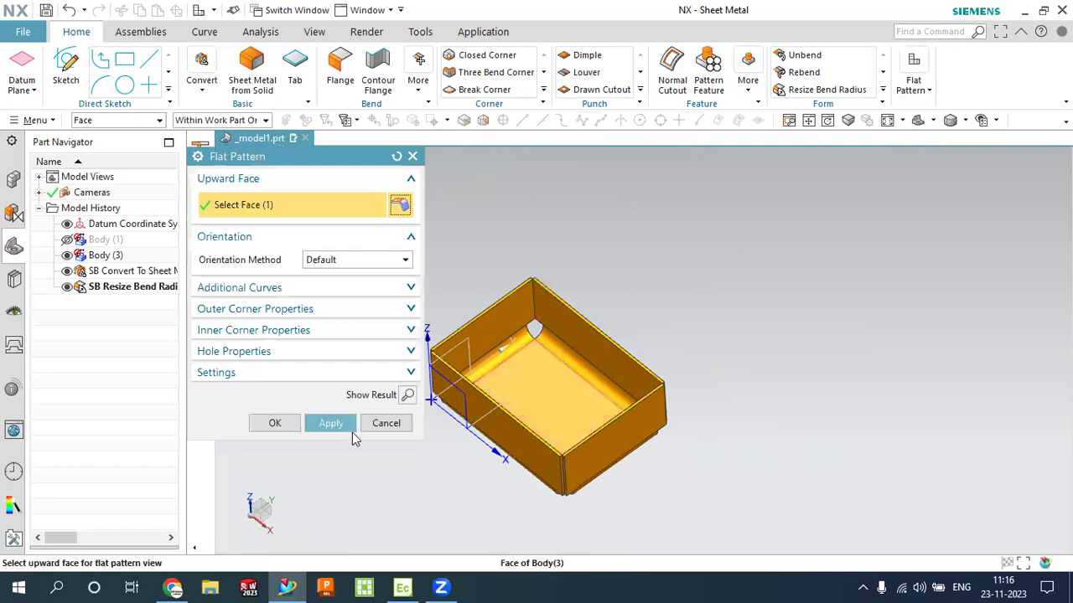
click(331, 424)
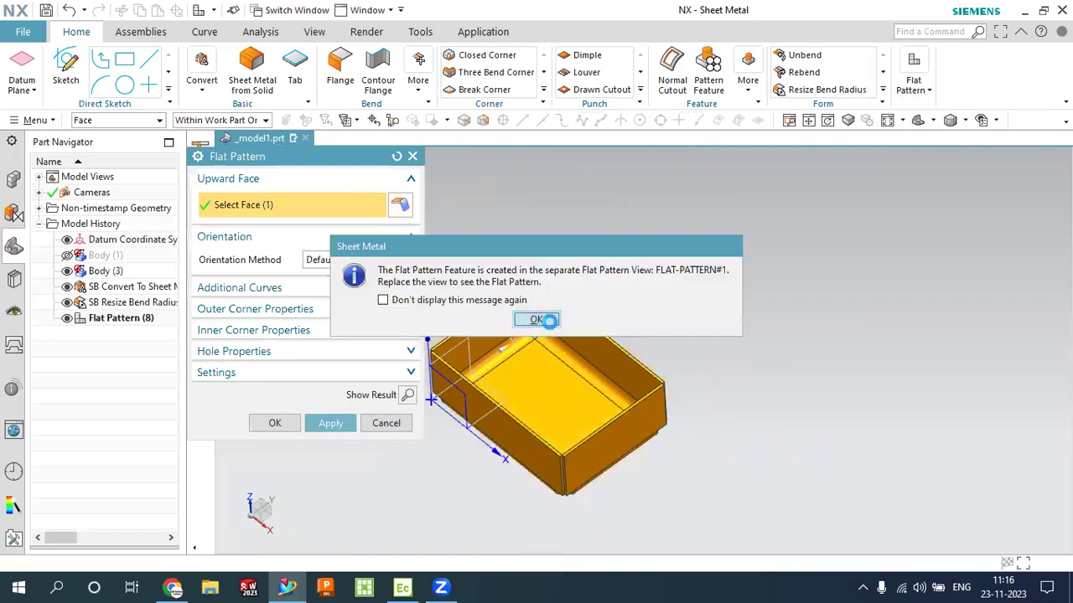
click(537, 319)
click(915, 88)
click(926, 118)
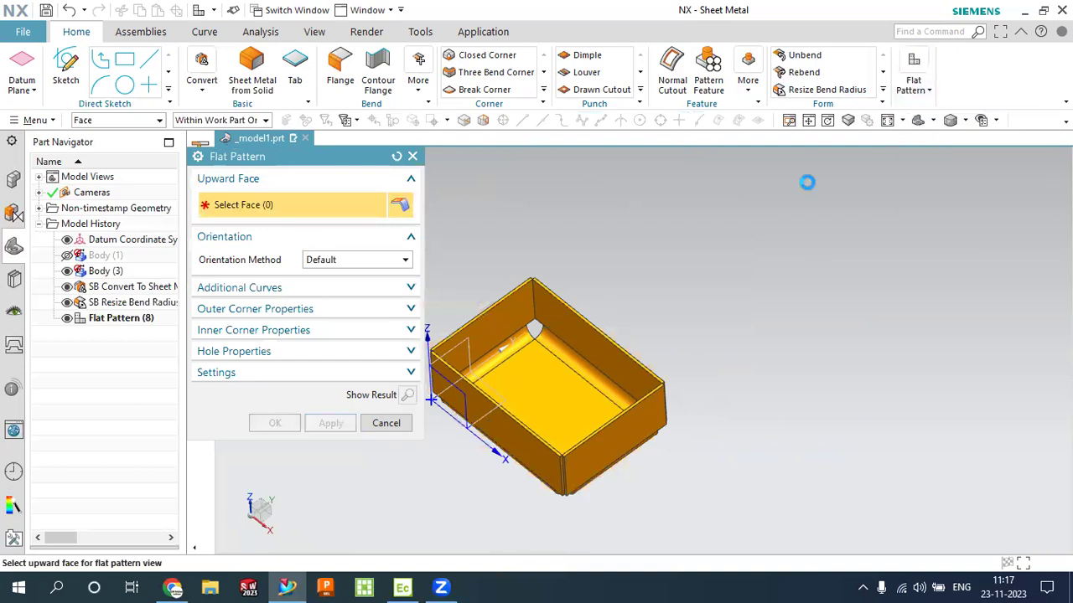
Step: Unfold the box into SB Flat Solid (17) from the stationary face and hide folded Body (3)
click(534, 382)
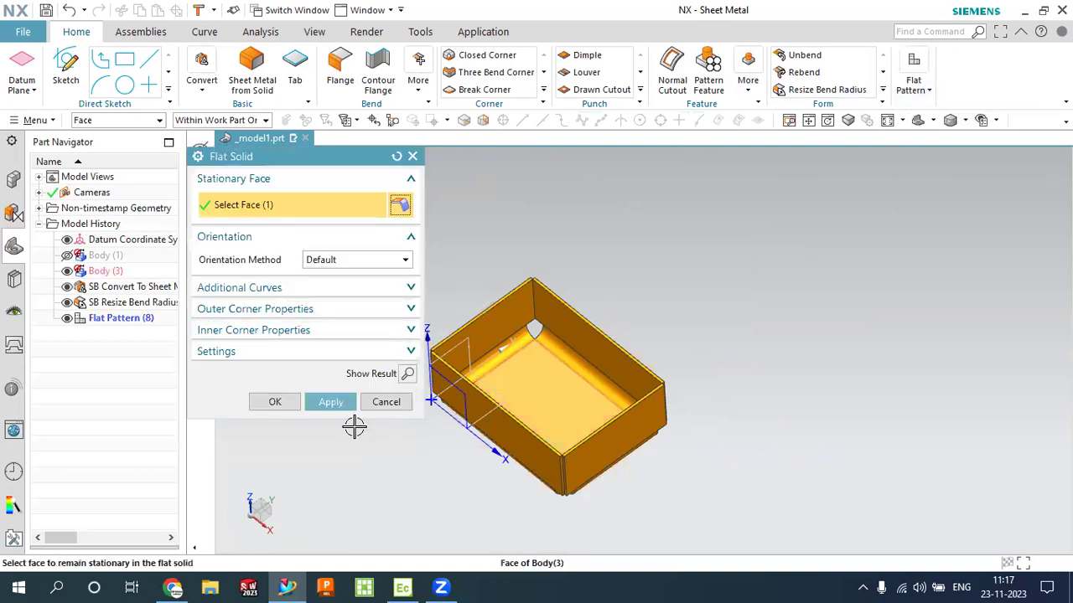
click(331, 401)
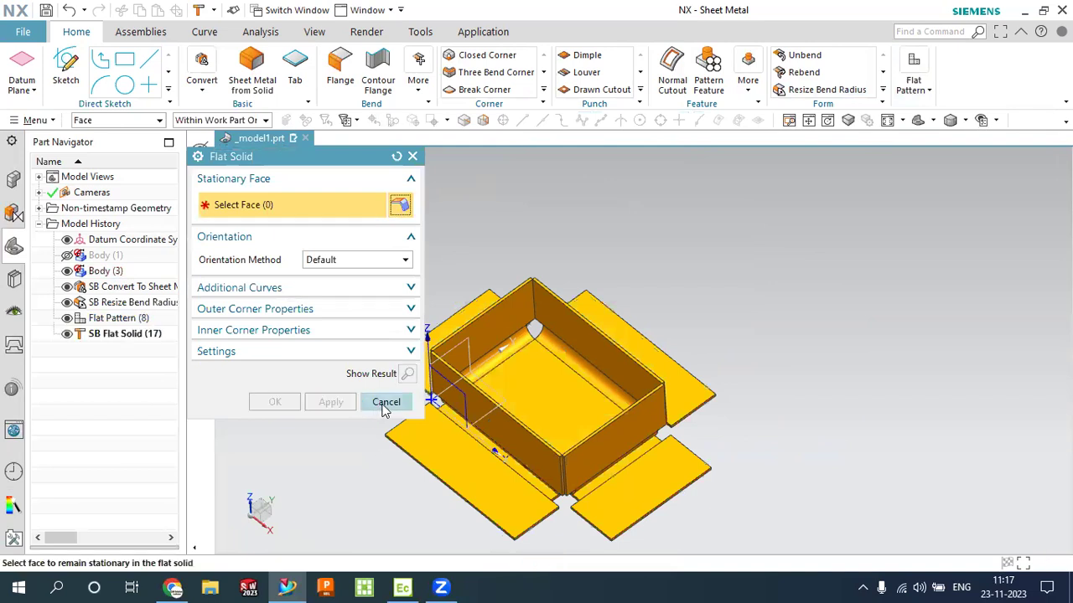
click(385, 401)
click(506, 422)
click(563, 396)
mouse_move(639, 309)
middle_down()
mouse_move(627, 280)
mouse_move(651, 287)
middle_up()
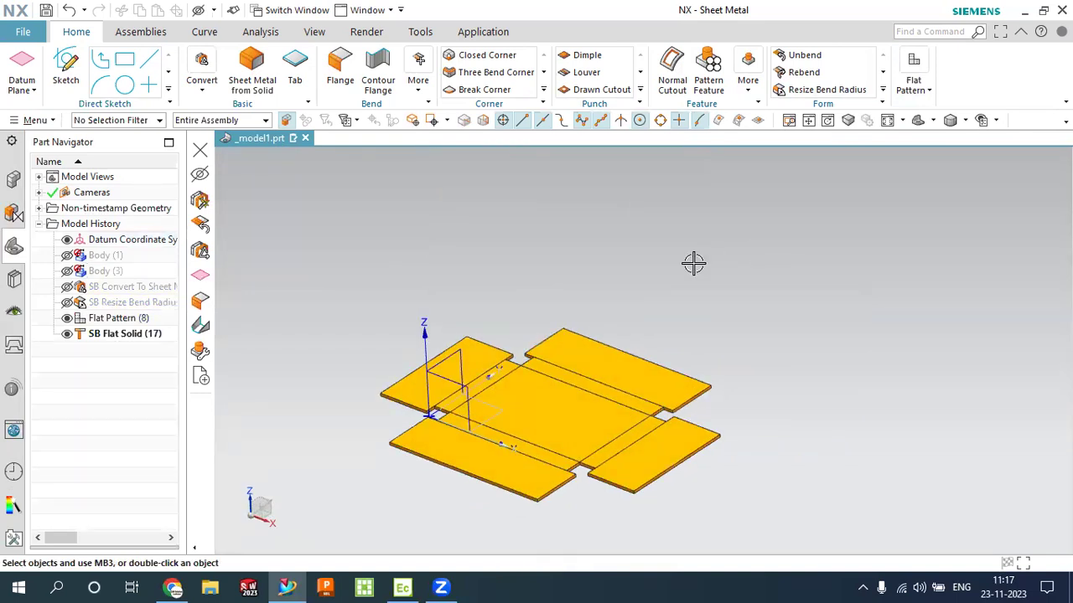
scroll(693, 277, down, 2)
scroll(575, 414, up, 4)
scroll(625, 360, up, 1)
middle_drag(689, 283, 692, 285)
scroll(747, 260, down, 1)
scroll(753, 259, up, 1)
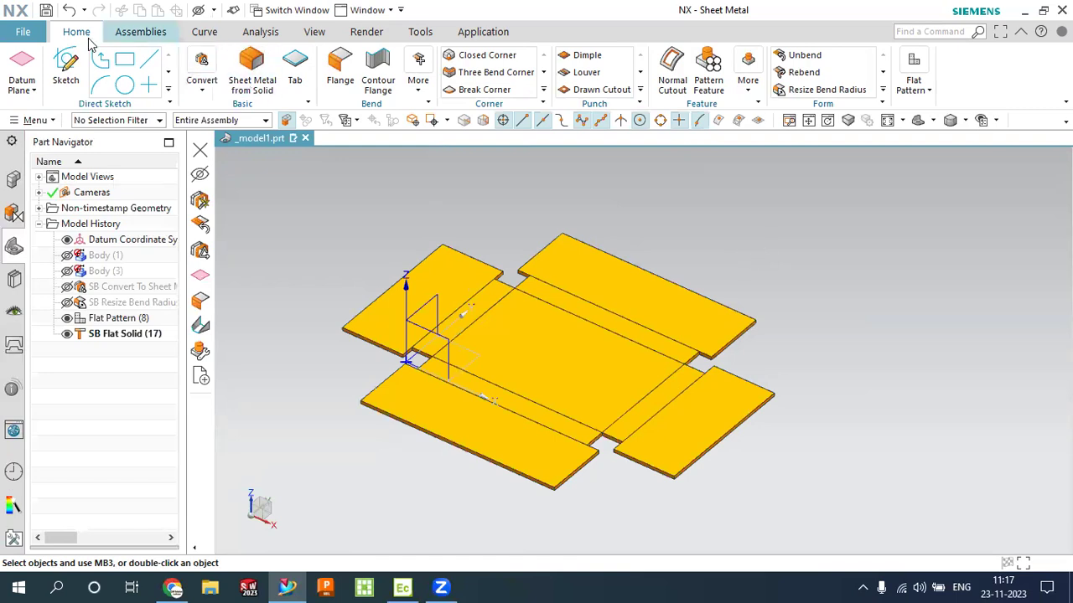
Step: Close the current part without saving and create a new Model-template part _model1.prt
click(306, 139)
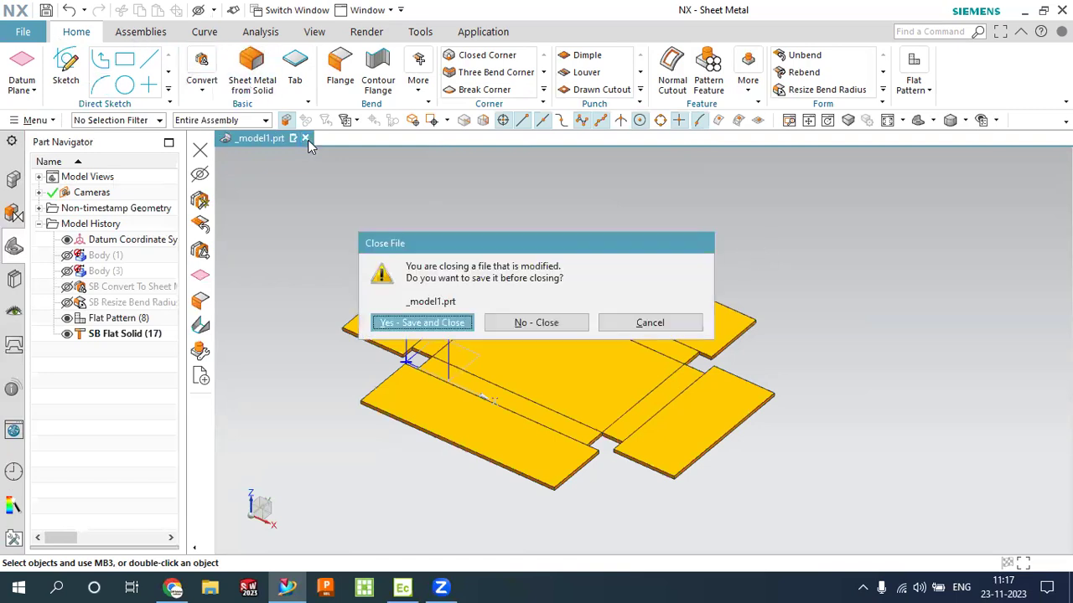
click(536, 323)
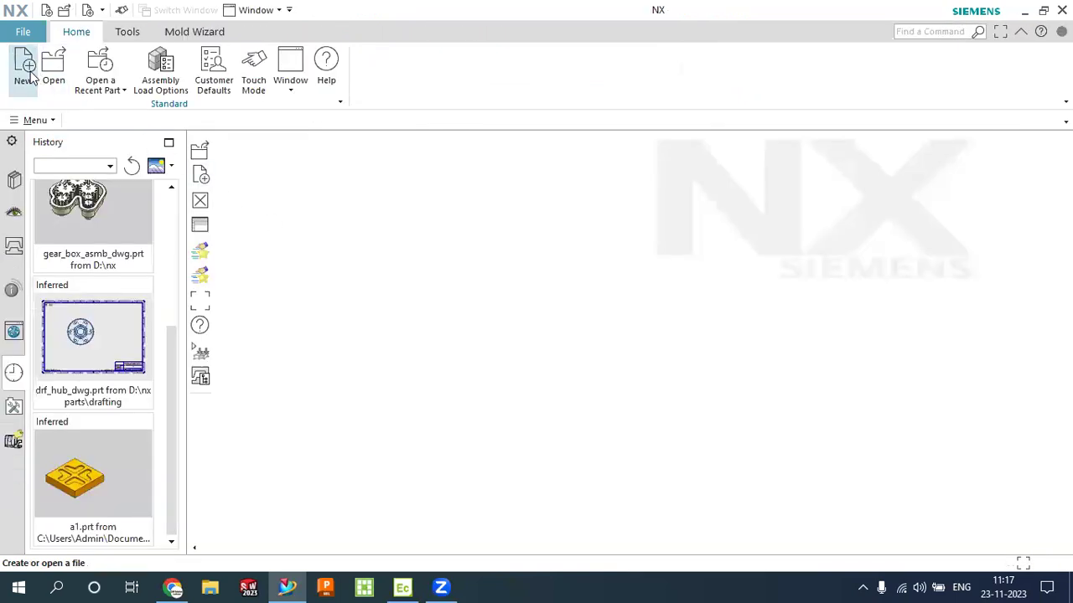
click(30, 77)
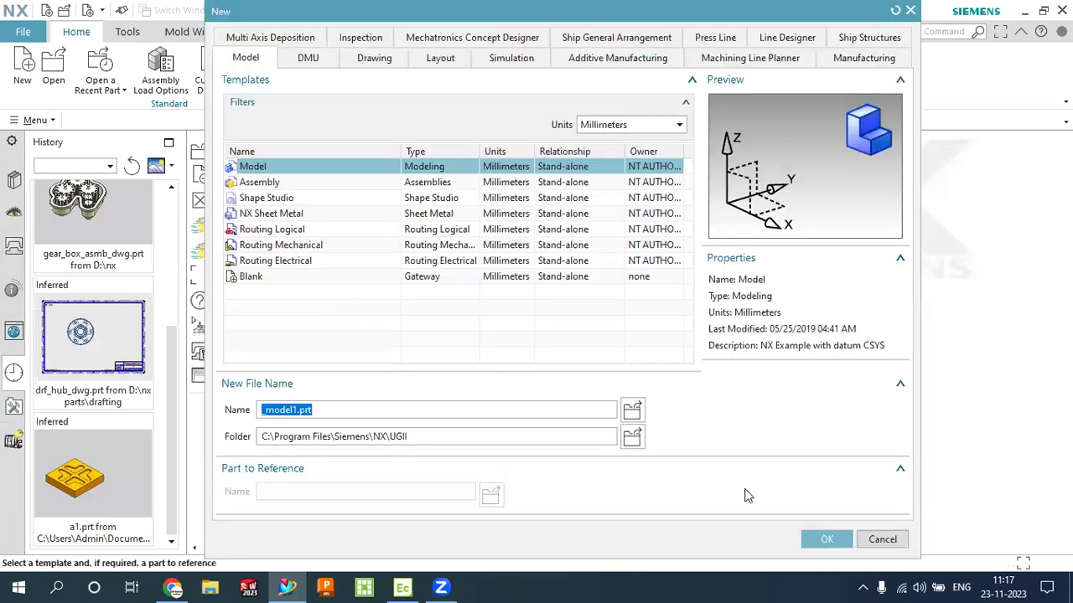
click(826, 539)
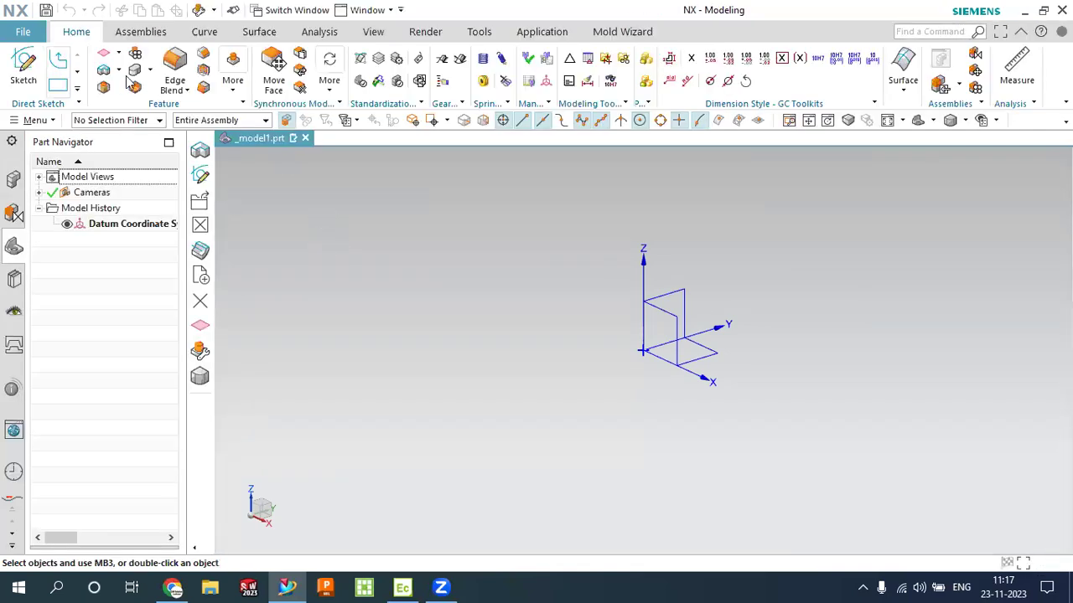
Step: Start a new sketch and draw a 175 × 90 rectangle from the sketch origin
click(104, 71)
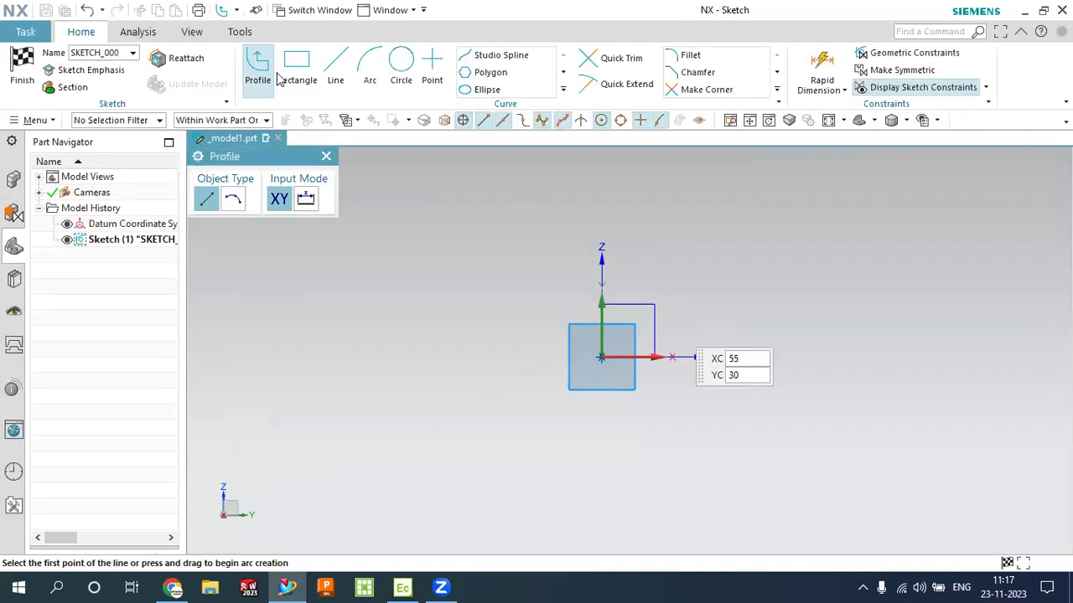
click(297, 74)
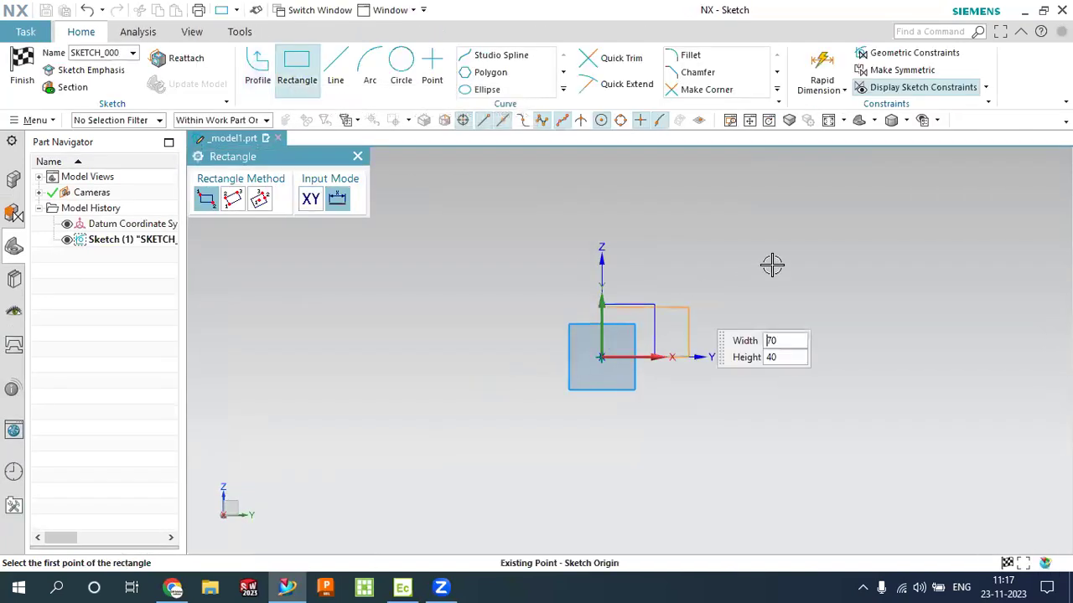
click(821, 248)
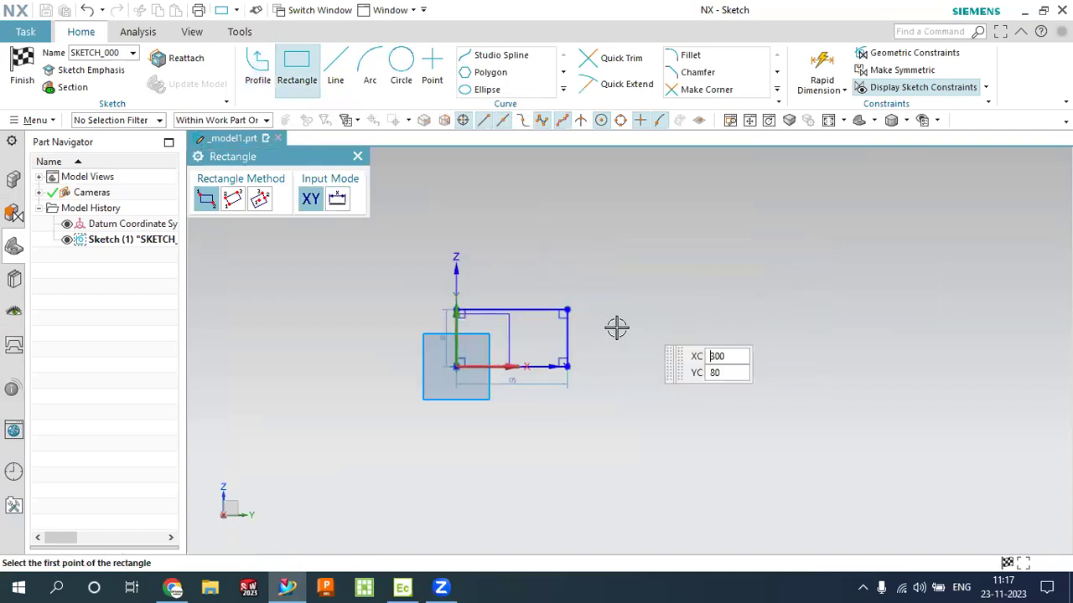
click(520, 305)
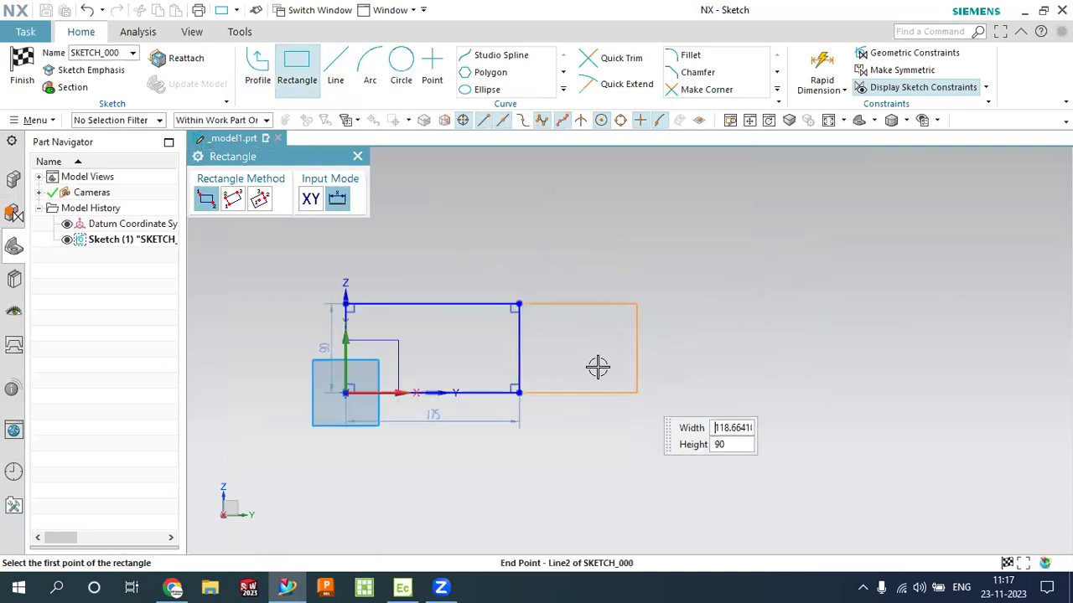
Step: Add a 125 base line and a slanted line, then trim away the rectangle's right vertical side
click(333, 83)
click(523, 394)
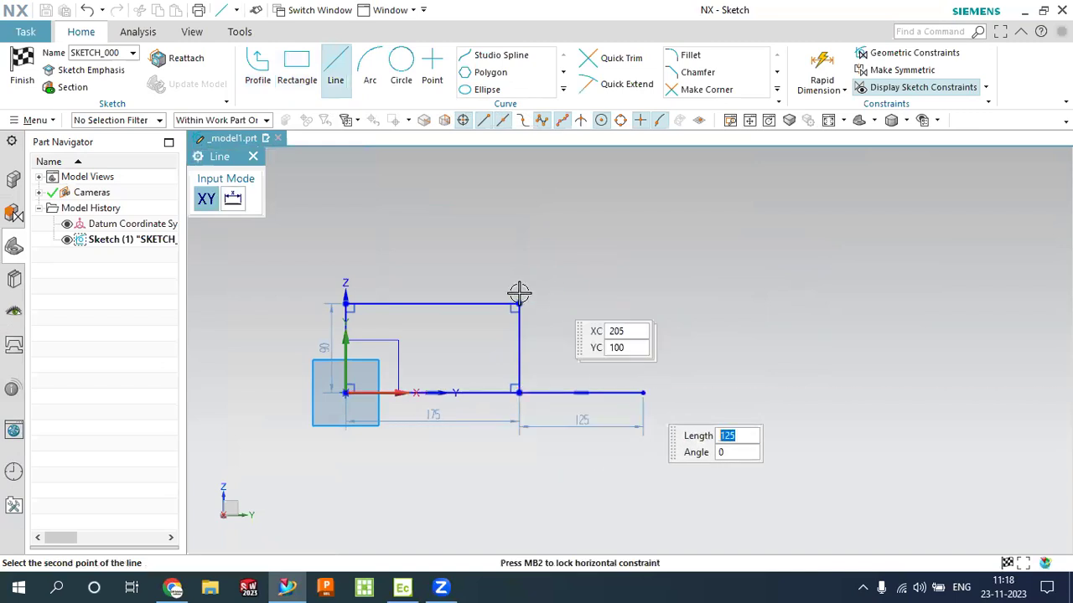
click(520, 305)
click(644, 392)
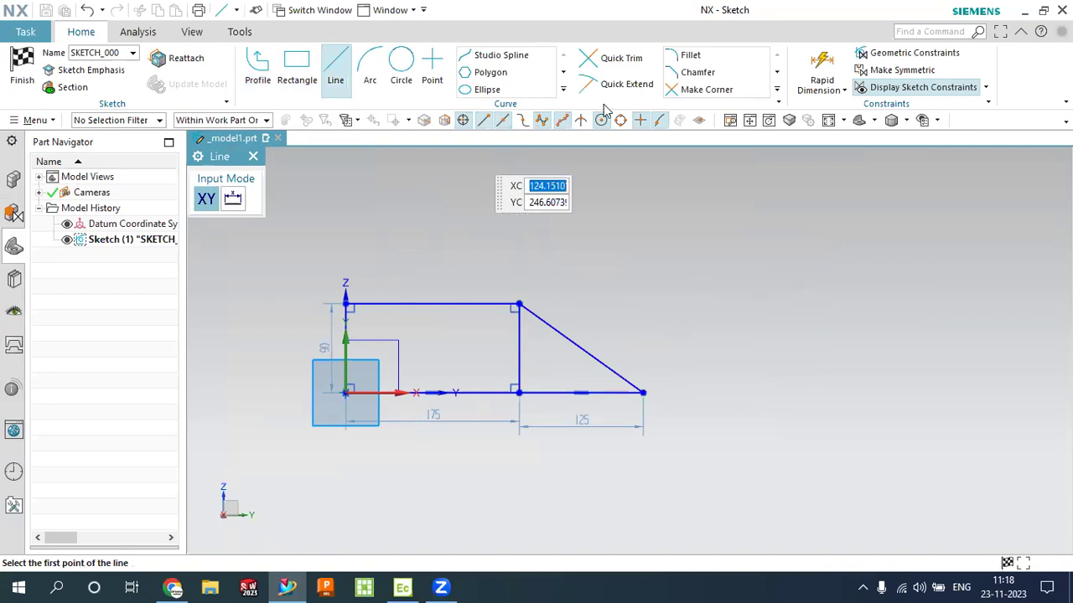
click(641, 84)
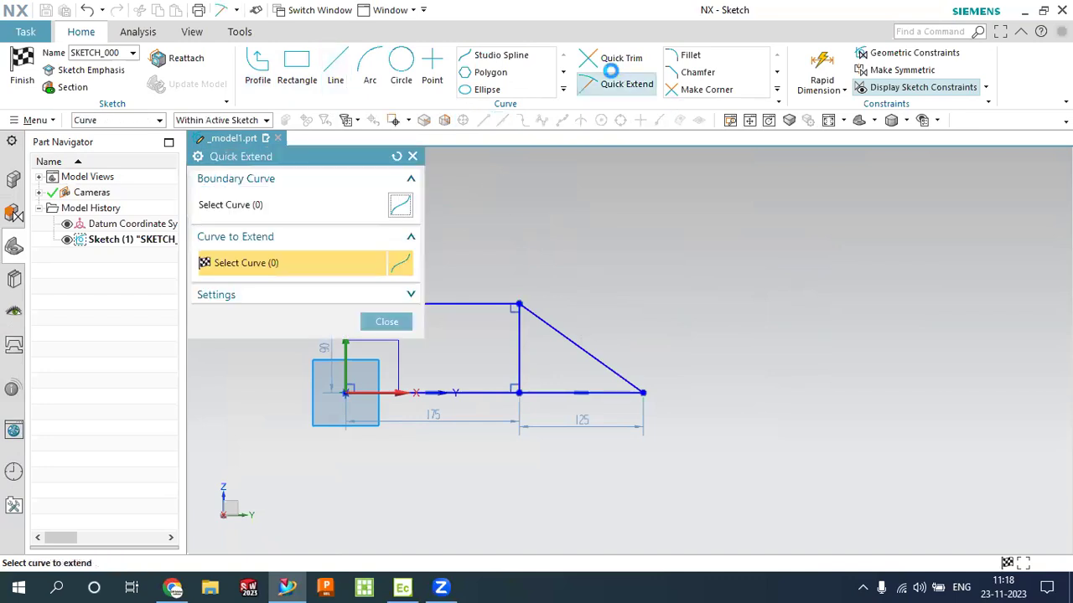
click(520, 352)
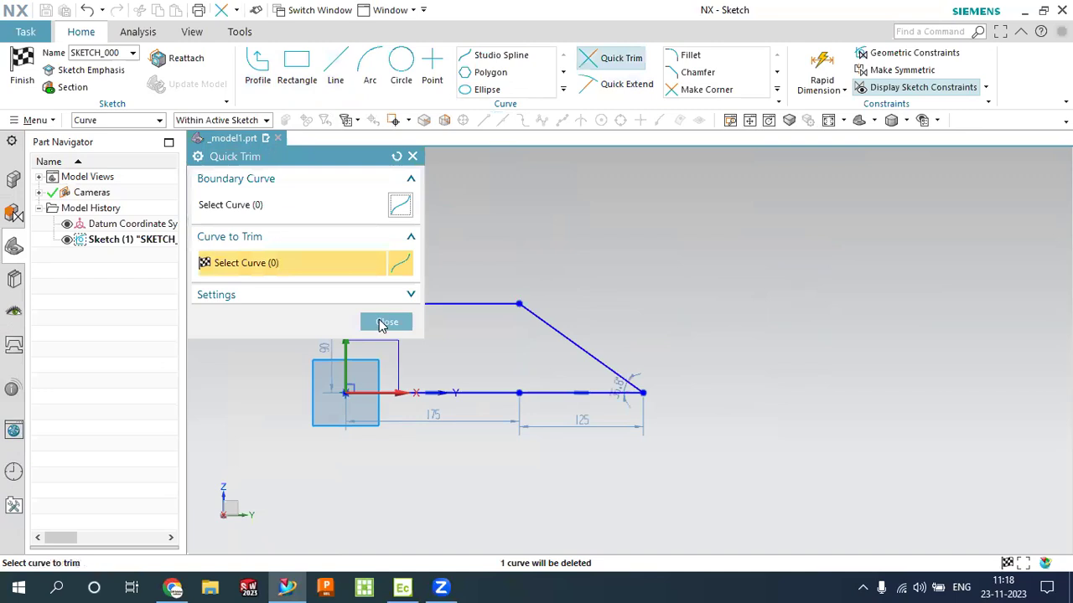
click(386, 322)
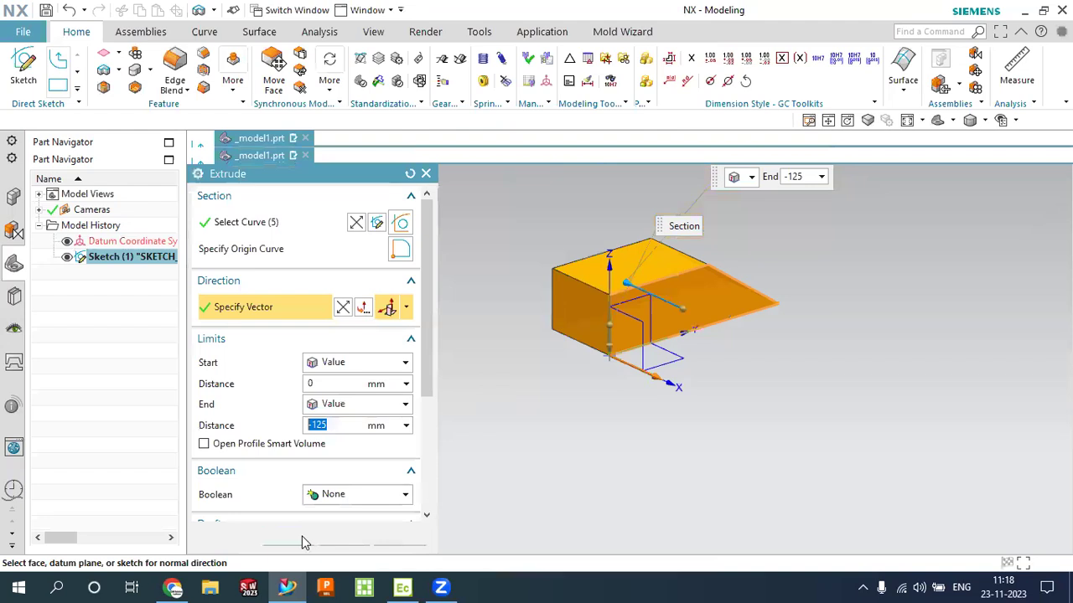
Step: Shell the extruded wedge to 1 mm walls, removing its top and front faces
middle_drag(503, 411, 531, 436)
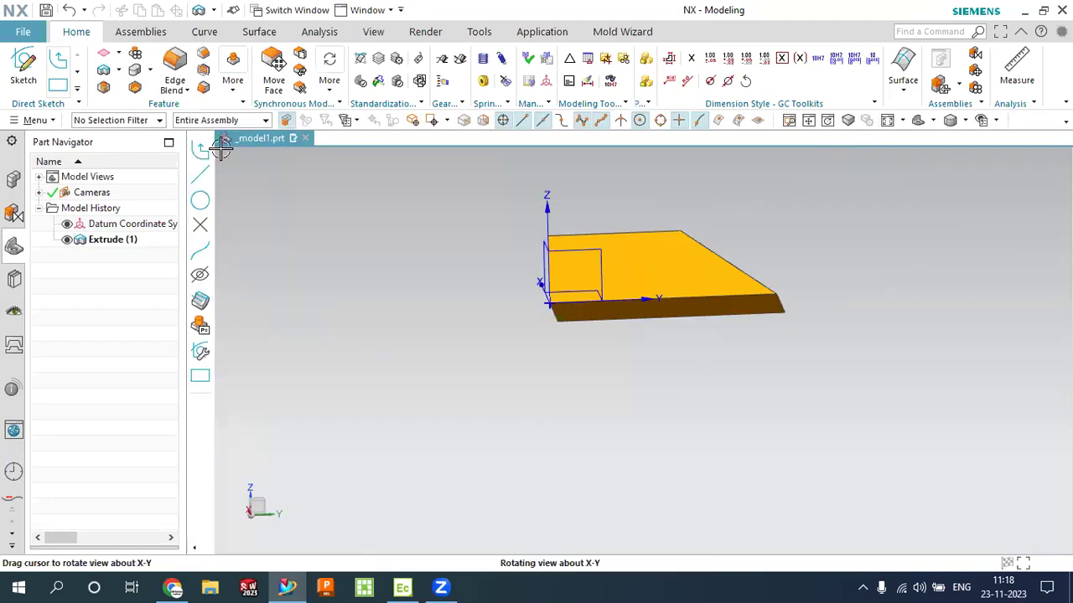
middle_drag(221, 146, 147, 101)
middle_drag(565, 369, 612, 347)
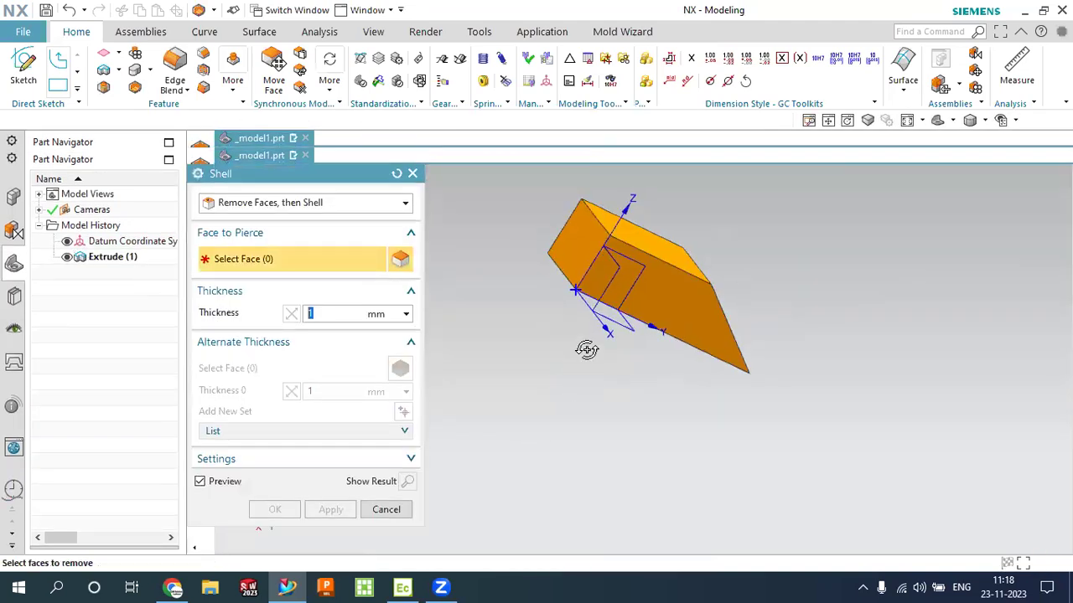
click(606, 243)
click(609, 271)
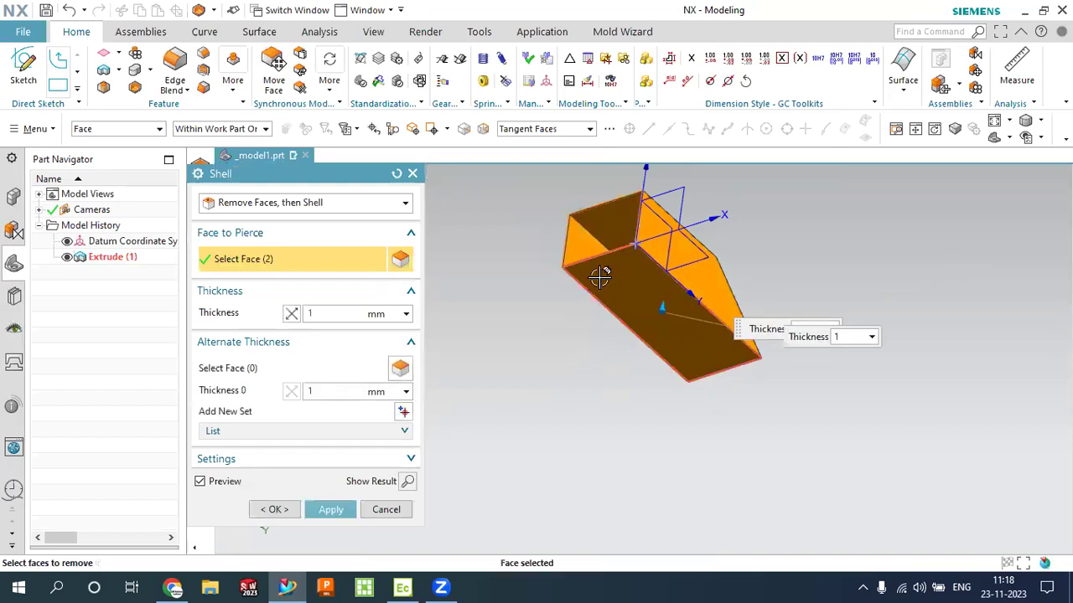
click(288, 514)
middle_drag(510, 391, 444, 402)
scroll(588, 316, up, 5)
scroll(557, 377, down, 5)
scroll(742, 256, up, 3)
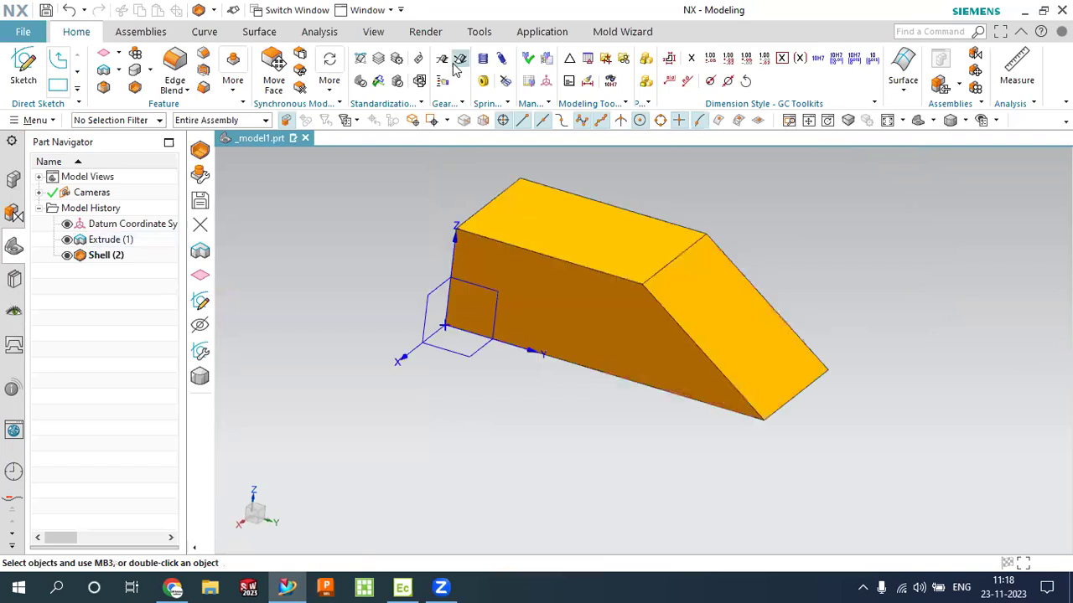
scroll(106, 82, down, 8)
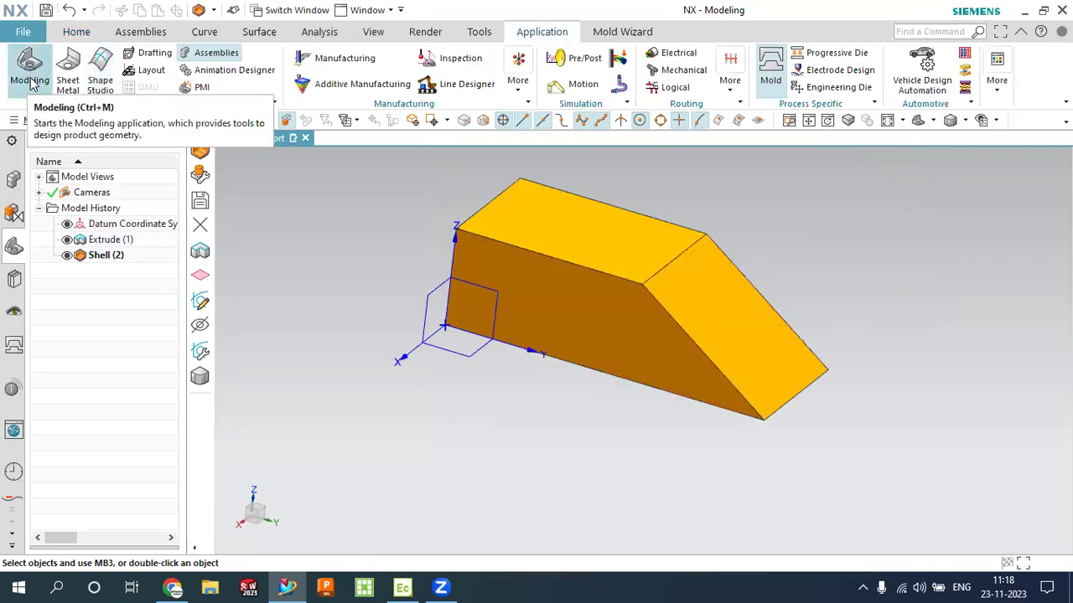
Step: Switch to the Sheet Metal application and rip the shelled wedge along its sloped edges
click(65, 84)
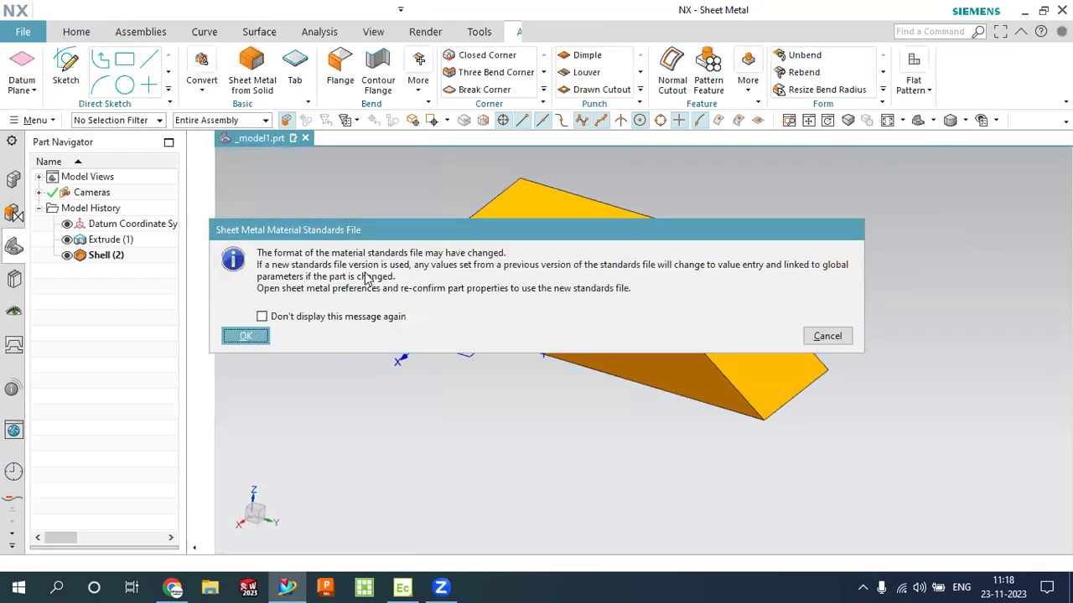
click(252, 336)
click(205, 88)
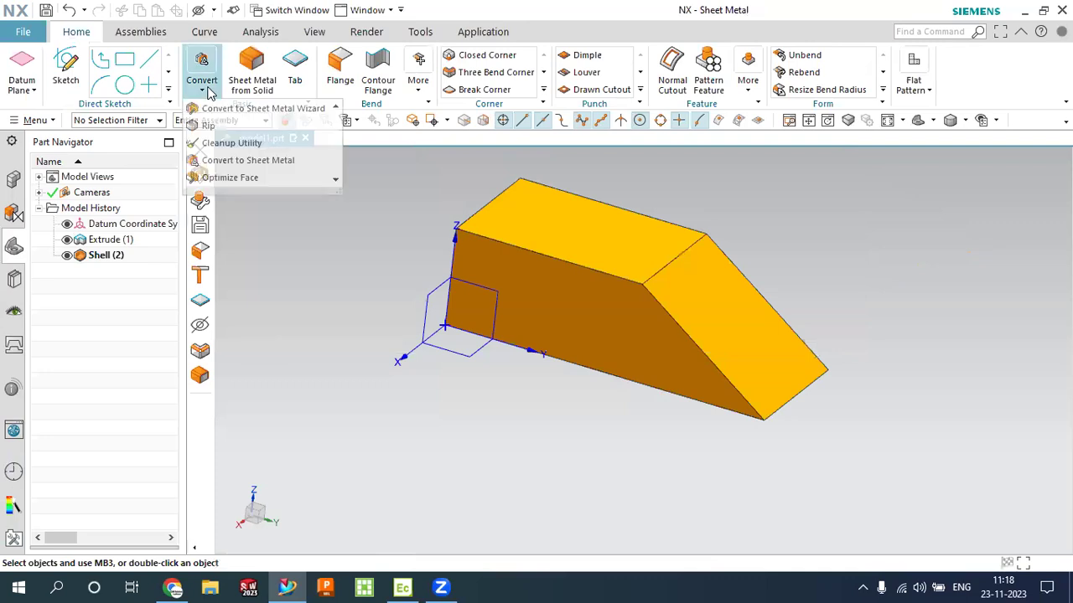
click(208, 125)
click(685, 339)
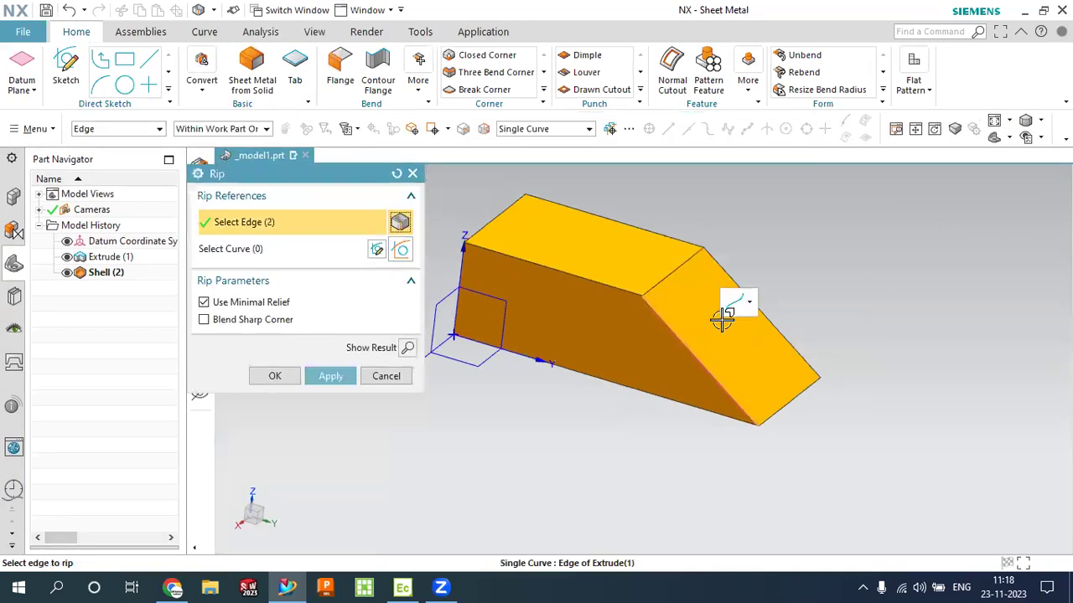
click(727, 268)
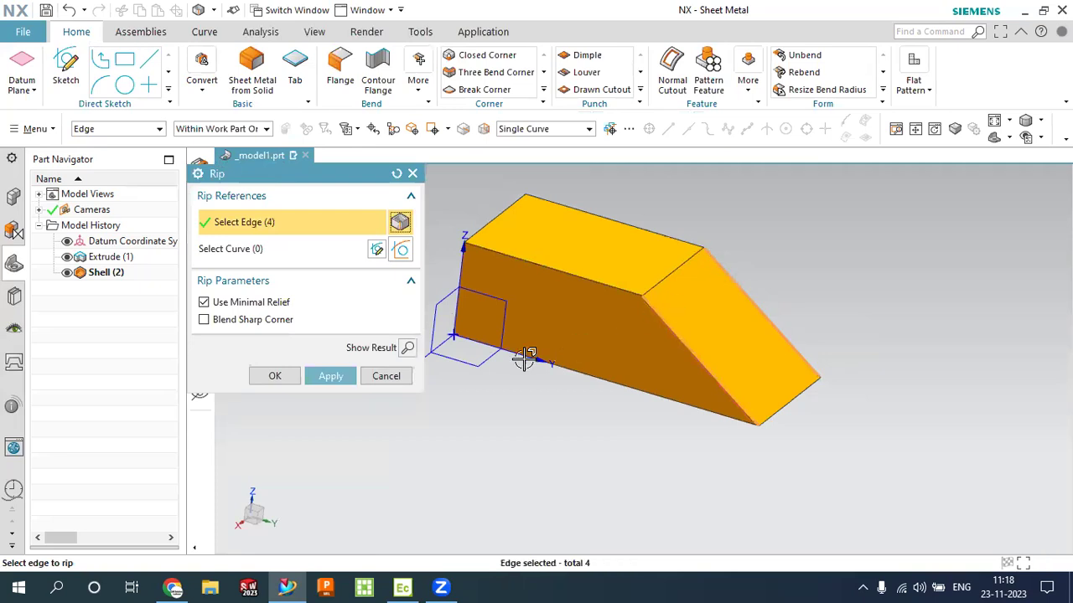
click(329, 376)
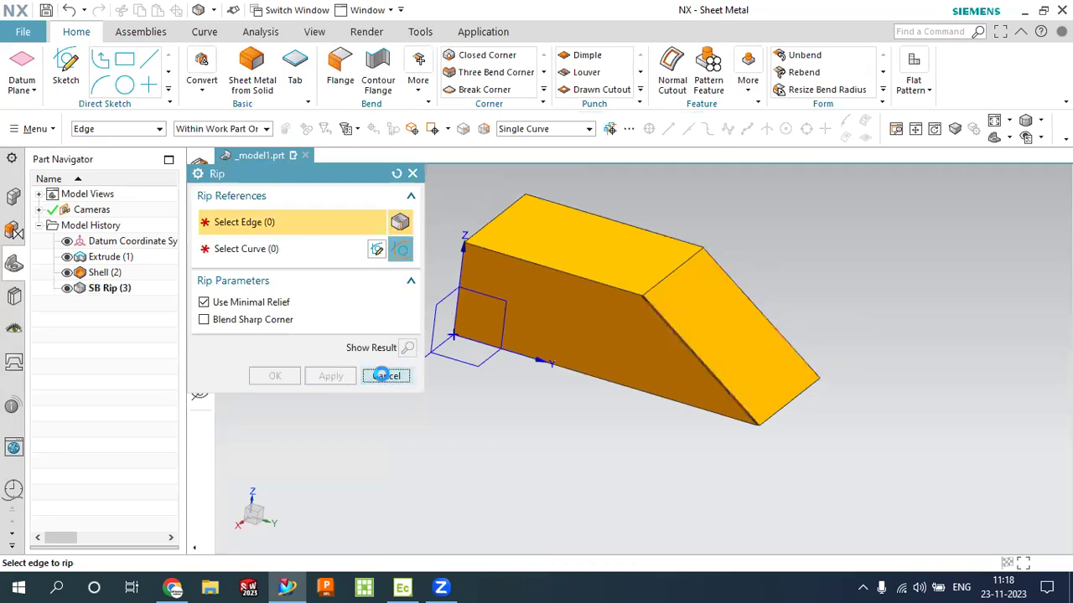
click(386, 376)
click(202, 97)
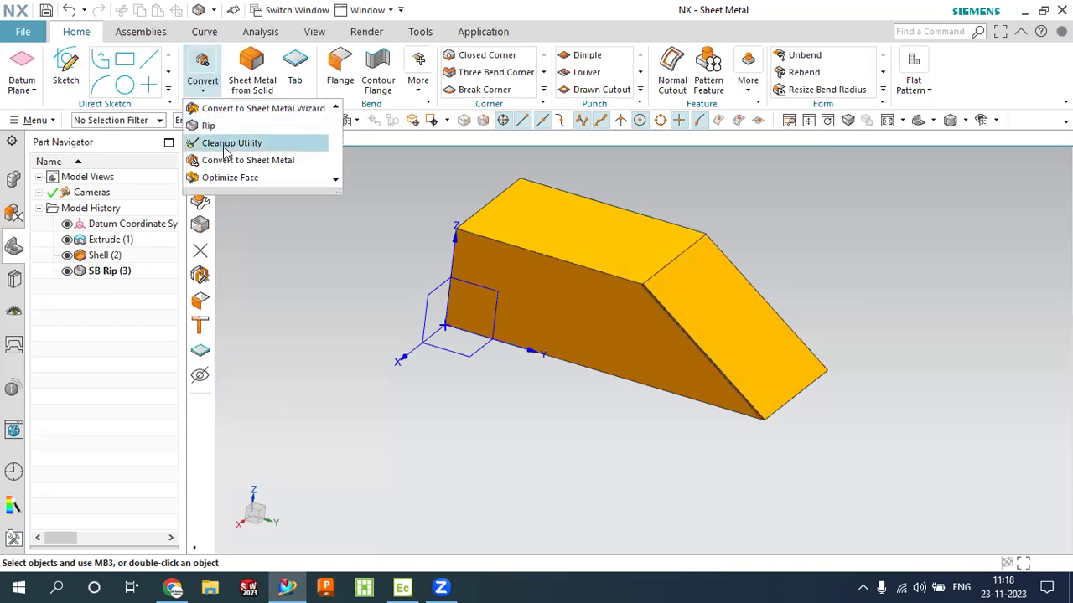
Step: Try the Cleanup Utility with the top face as base at 5 mm; it fails and is cancelled
click(223, 144)
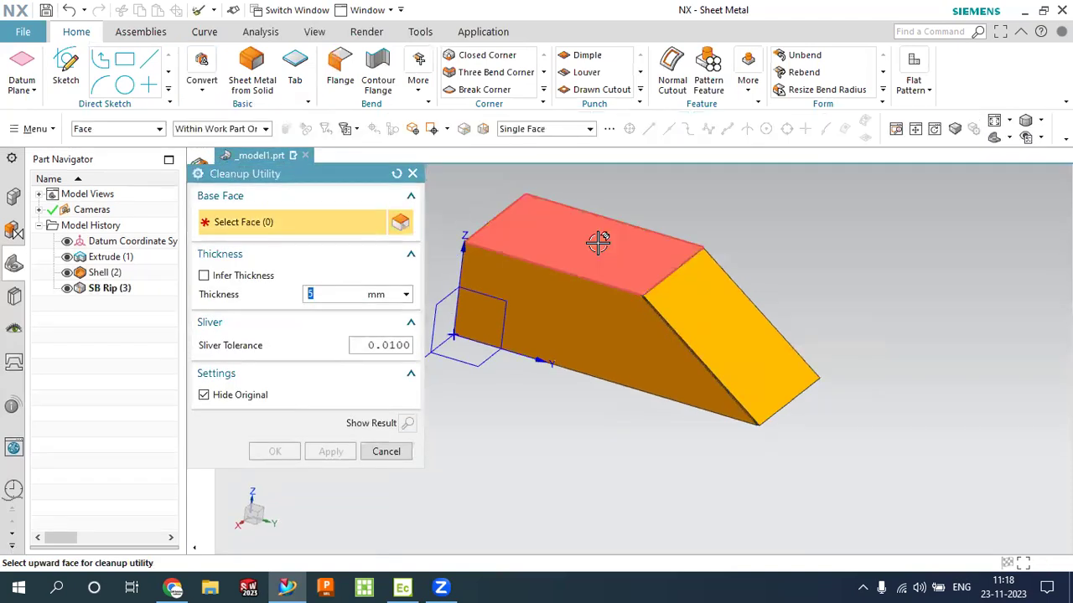
click(599, 241)
click(327, 452)
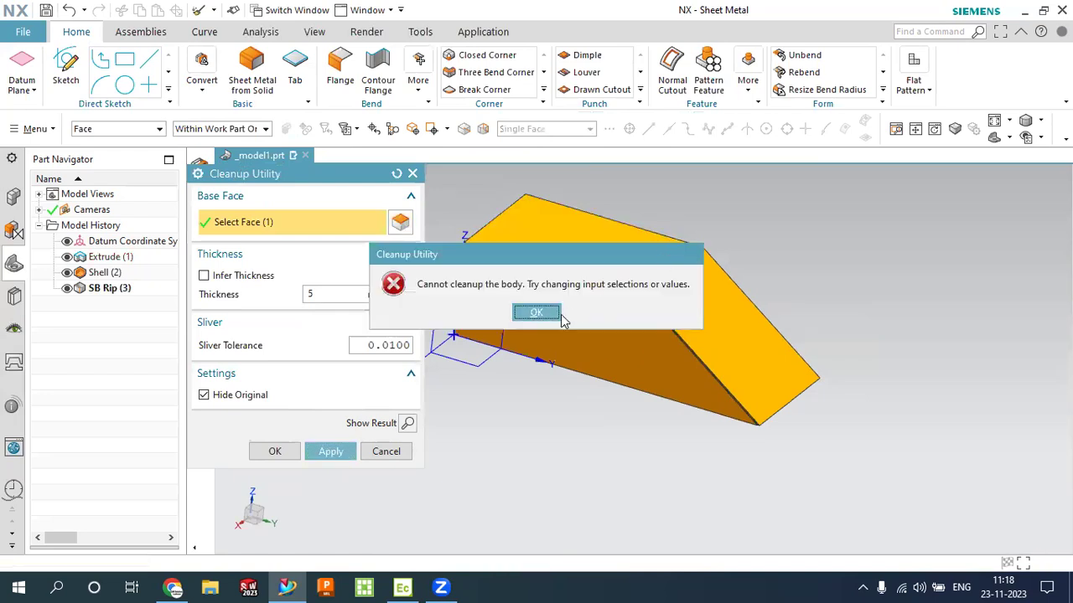
click(559, 317)
scroll(649, 233, up, 2)
scroll(655, 257, up, 2)
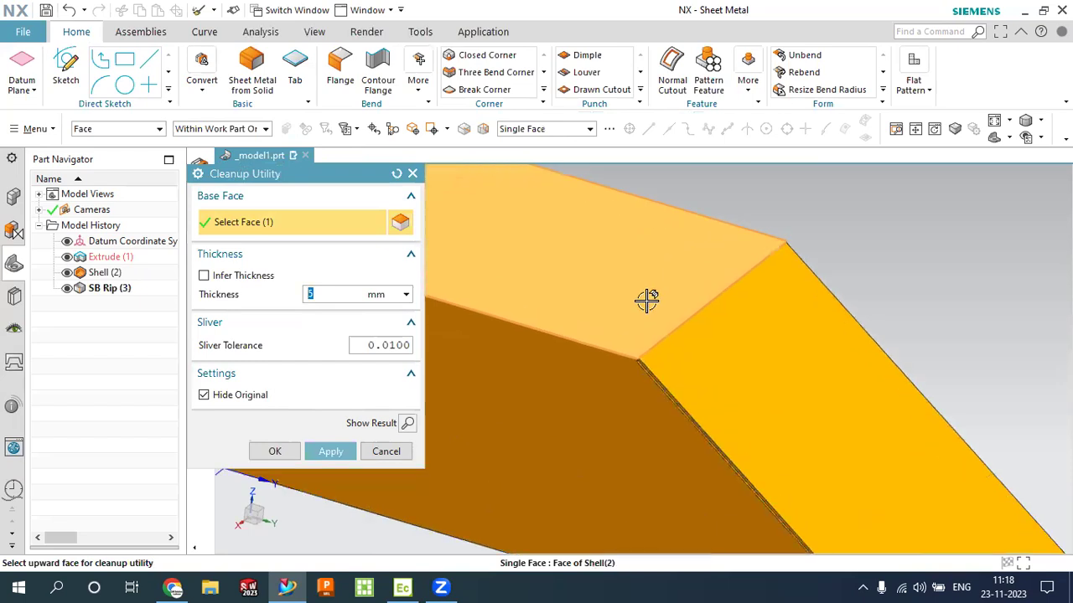
scroll(646, 301, up, 2)
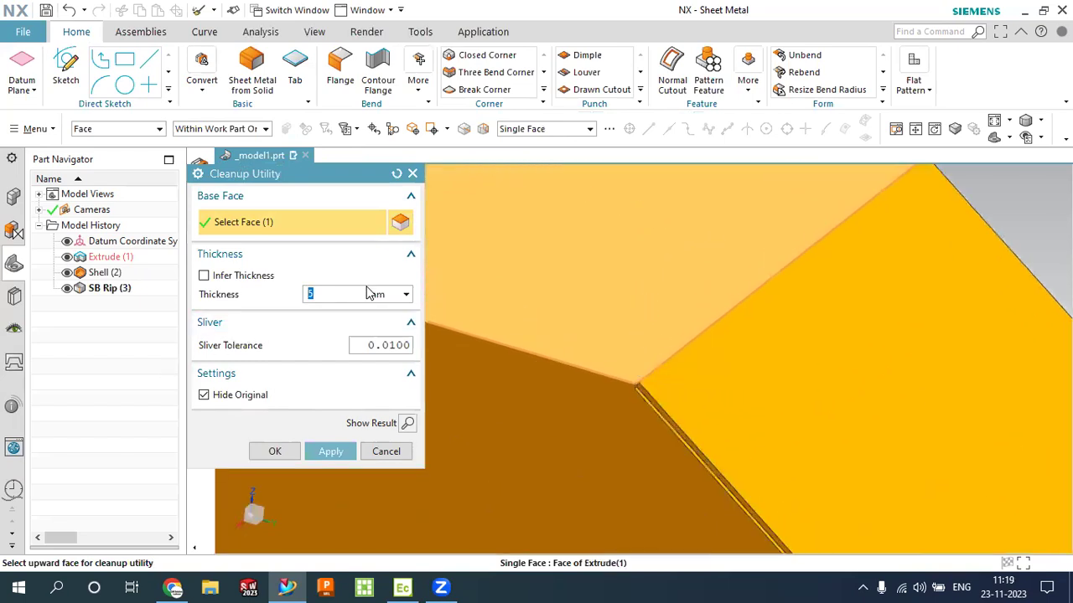
scroll(486, 277, down, 2)
click(634, 346)
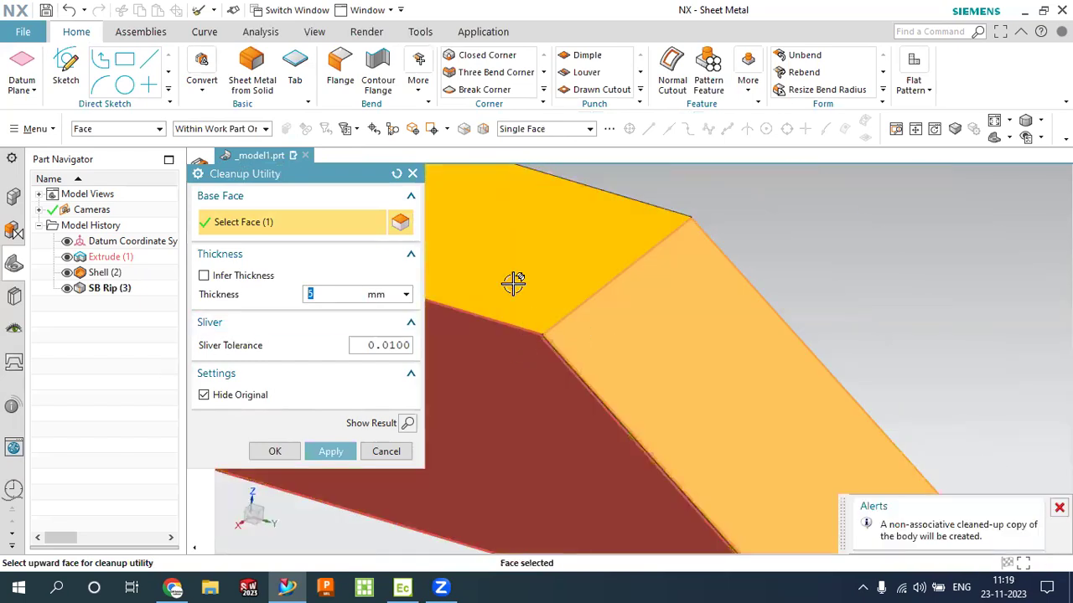
click(386, 450)
scroll(474, 252, down, 3)
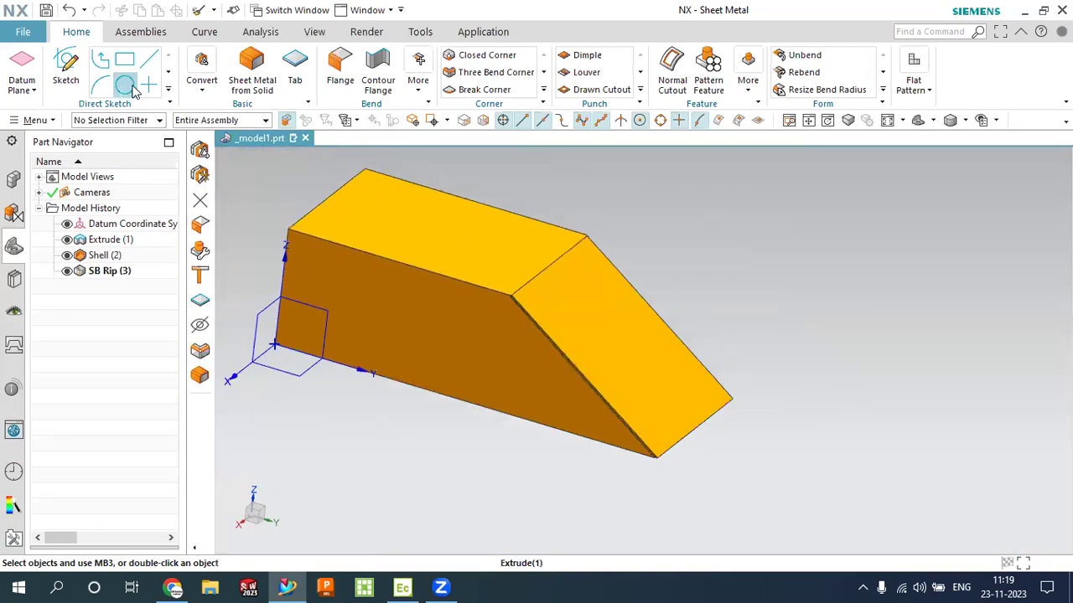
Step: Open the sheet-metal Cleanup Utility again and cancel it
click(201, 98)
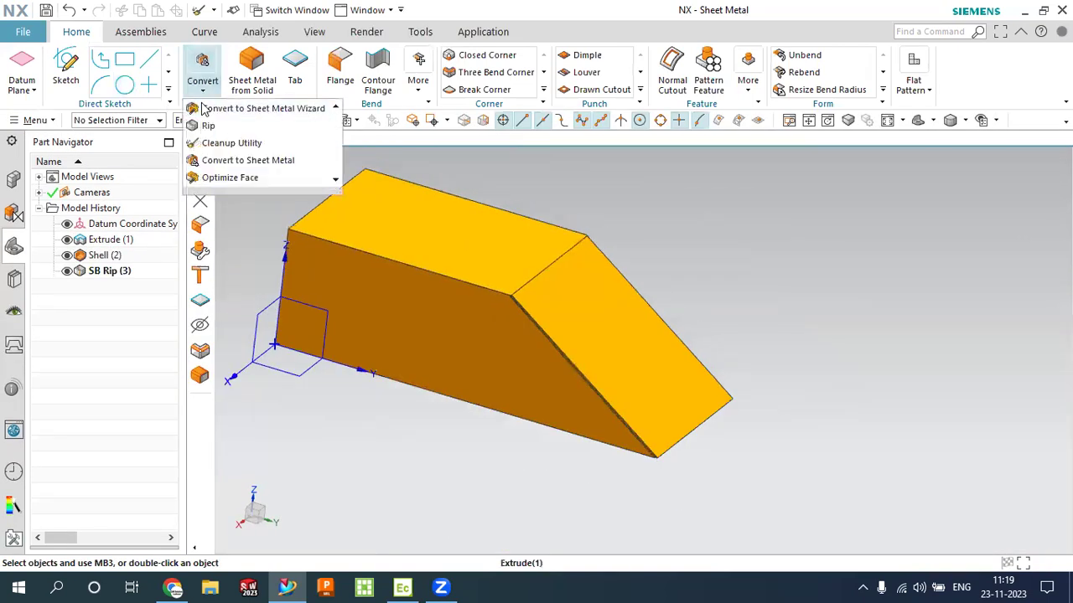
click(232, 144)
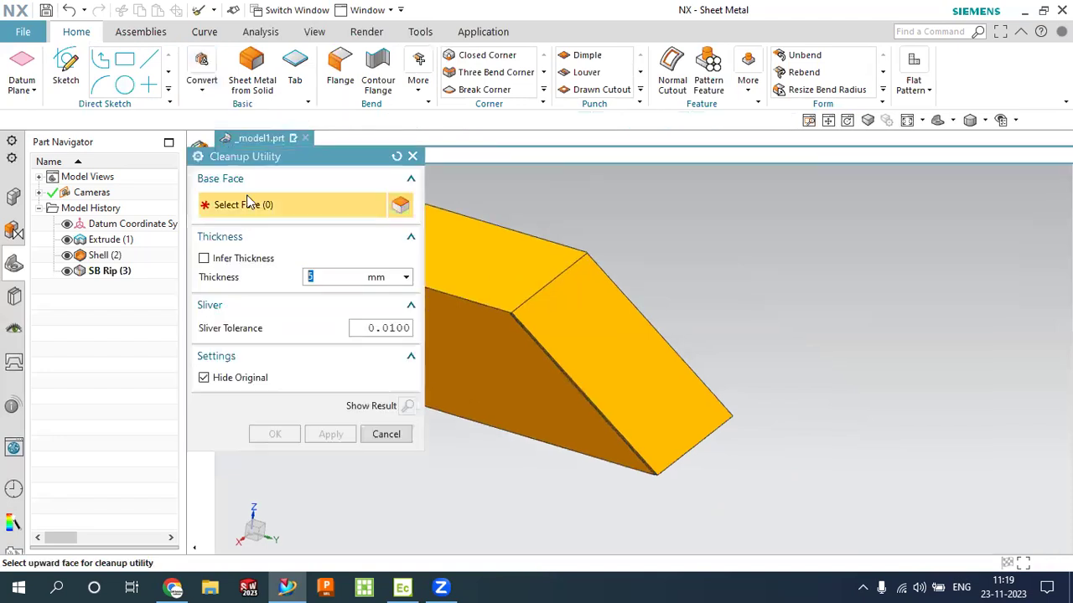
click(376, 446)
Step: Convert the ripped wedge to sheet metal using the top face as the base face
click(202, 82)
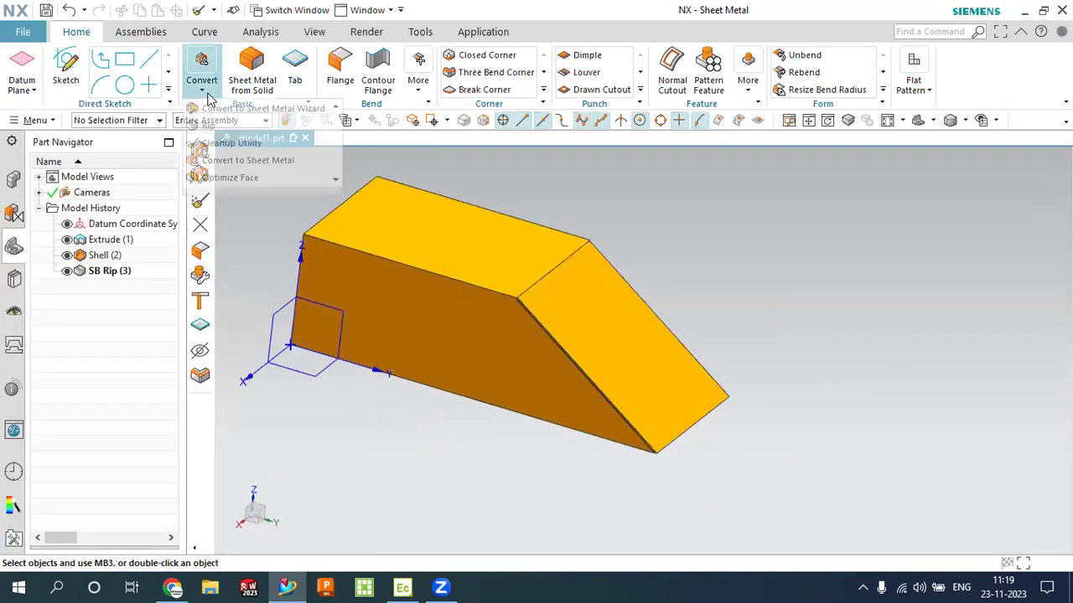
click(233, 161)
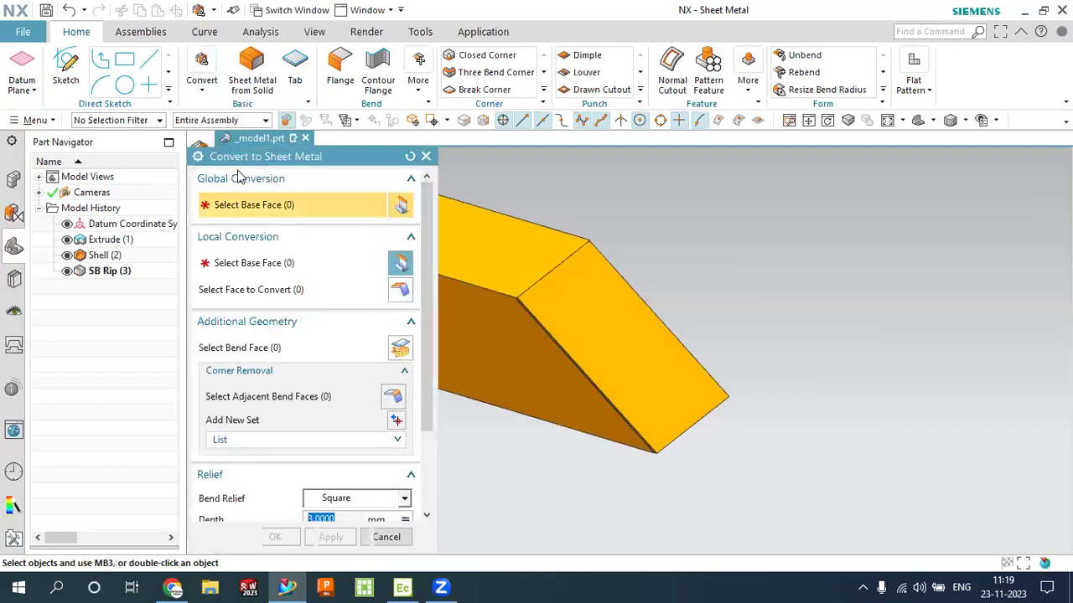
click(478, 242)
scroll(320, 513, down, 2)
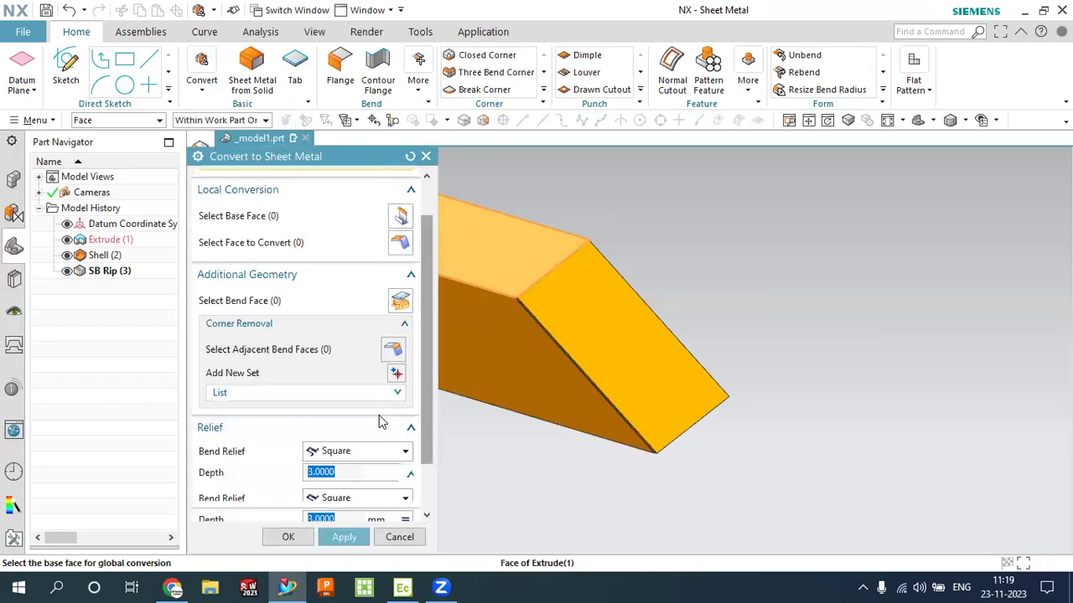
scroll(333, 480, down, 2)
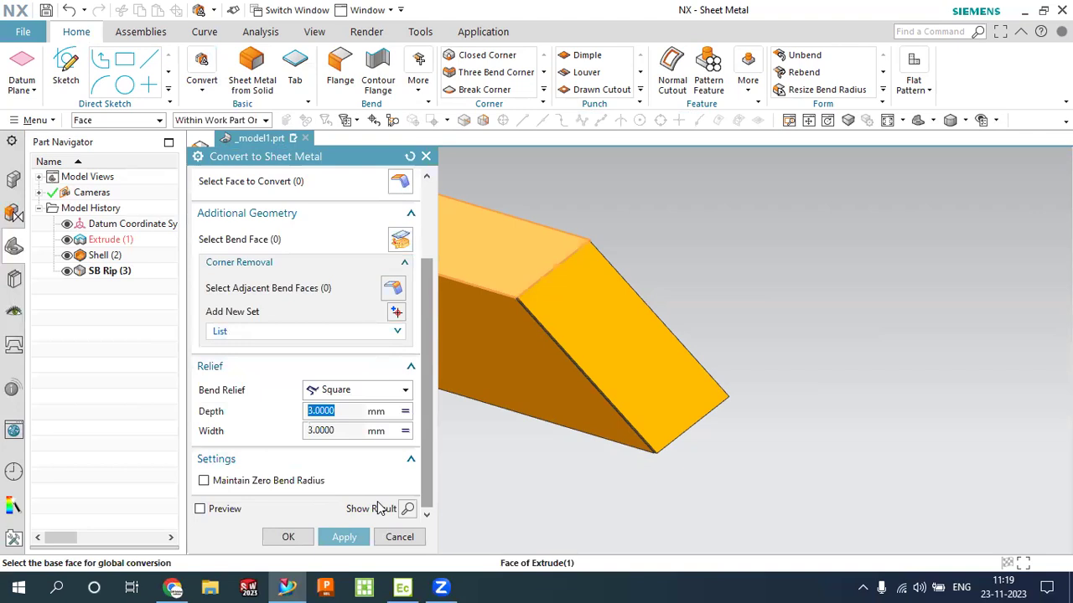
click(294, 537)
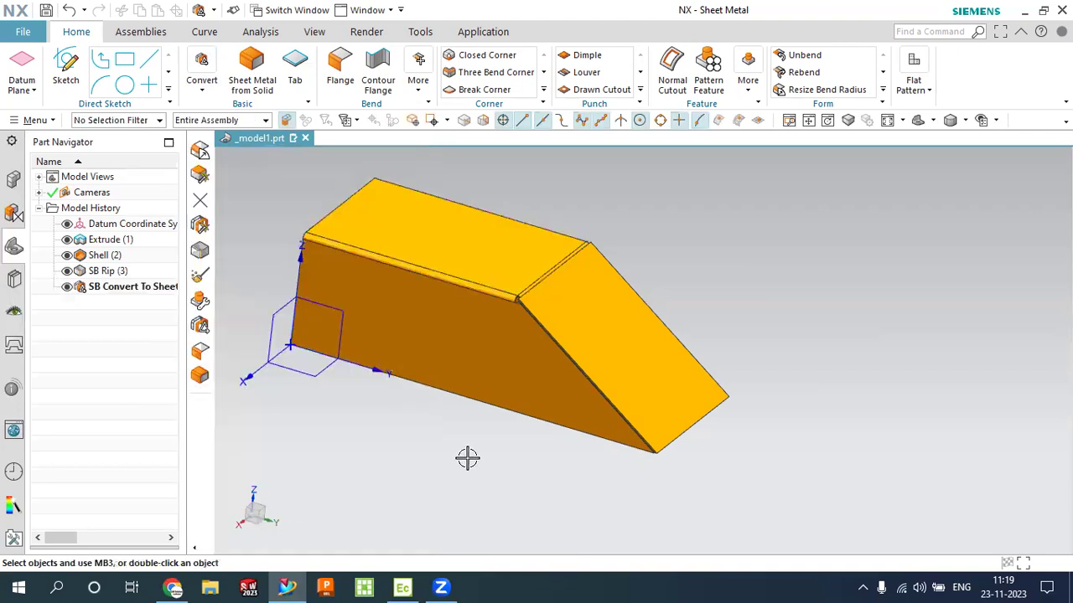
mouse_move(555, 213)
middle_down()
mouse_move(498, 215)
mouse_move(491, 227)
mouse_move(558, 203)
mouse_move(541, 212)
middle_up()
scroll(586, 335, up, 2)
scroll(608, 327, down, 2)
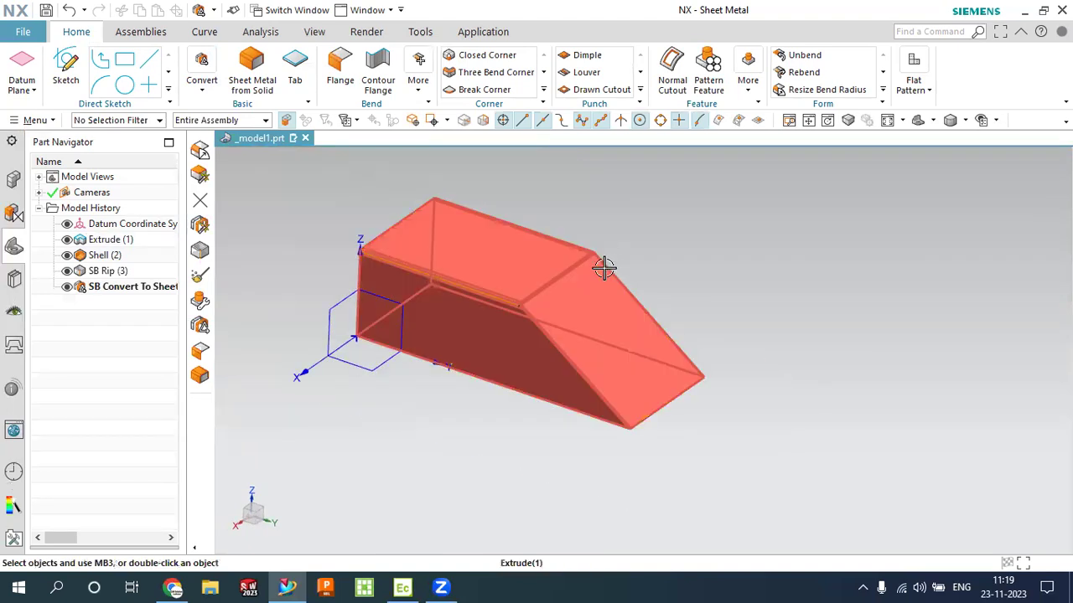
click(922, 84)
Step: Create a flat solid with the top face as the stationary face
click(922, 116)
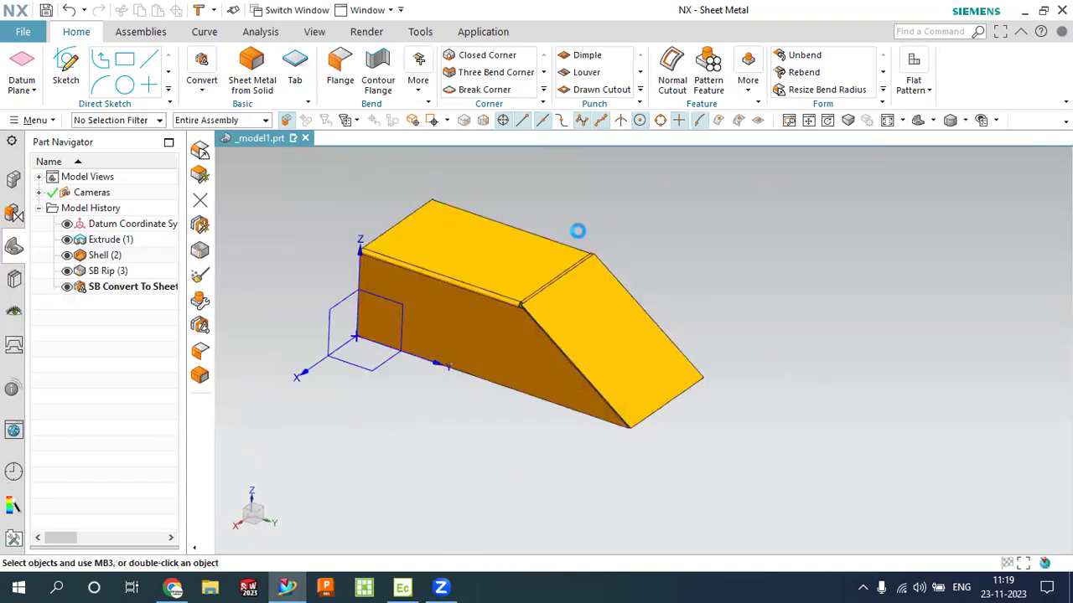
click(493, 261)
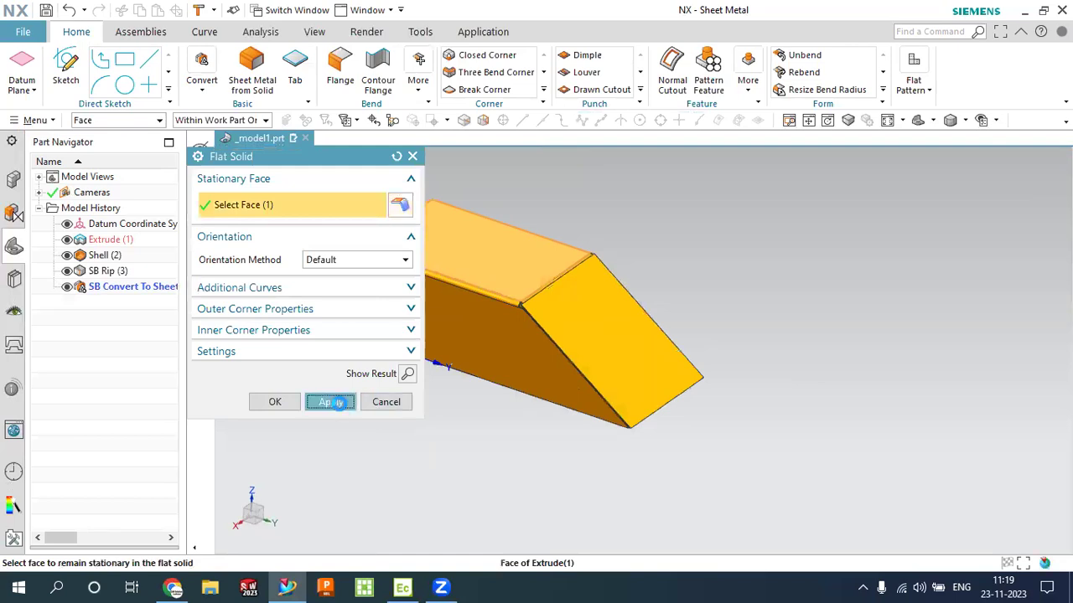
click(336, 403)
click(385, 401)
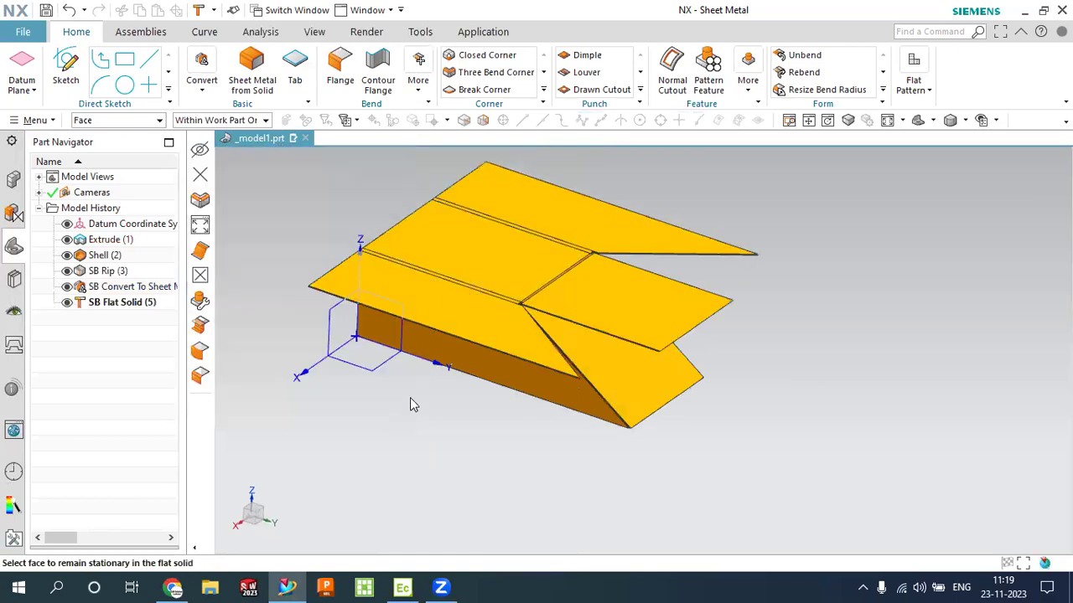
Step: Hide the folded body and fit the flat layout in the view
click(597, 394)
click(701, 367)
middle_drag(673, 381, 620, 392)
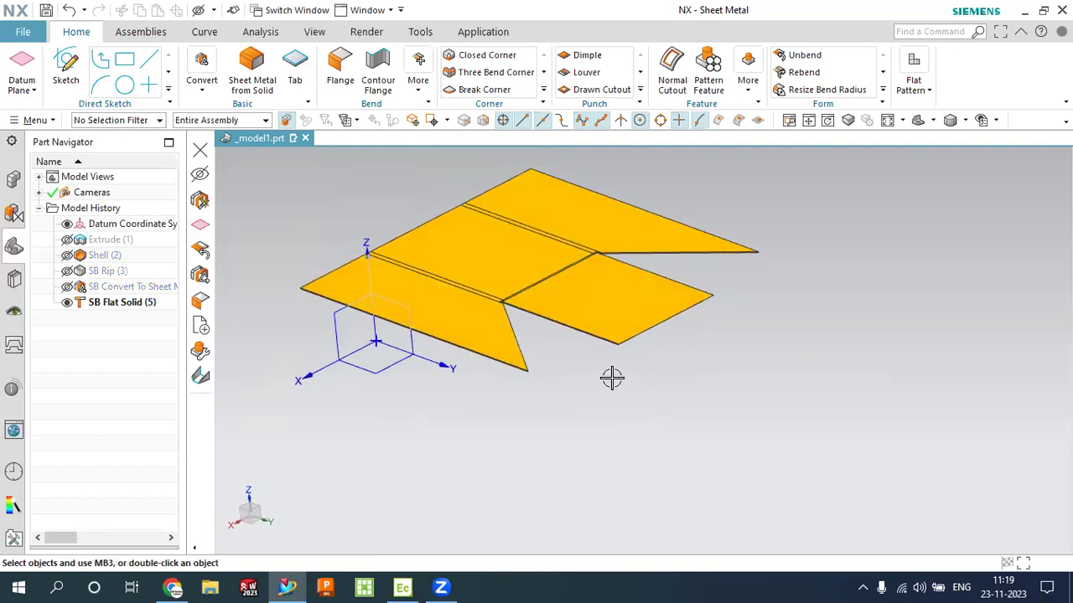
scroll(514, 310, up, 2)
scroll(503, 306, up, 2)
scroll(496, 308, up, 2)
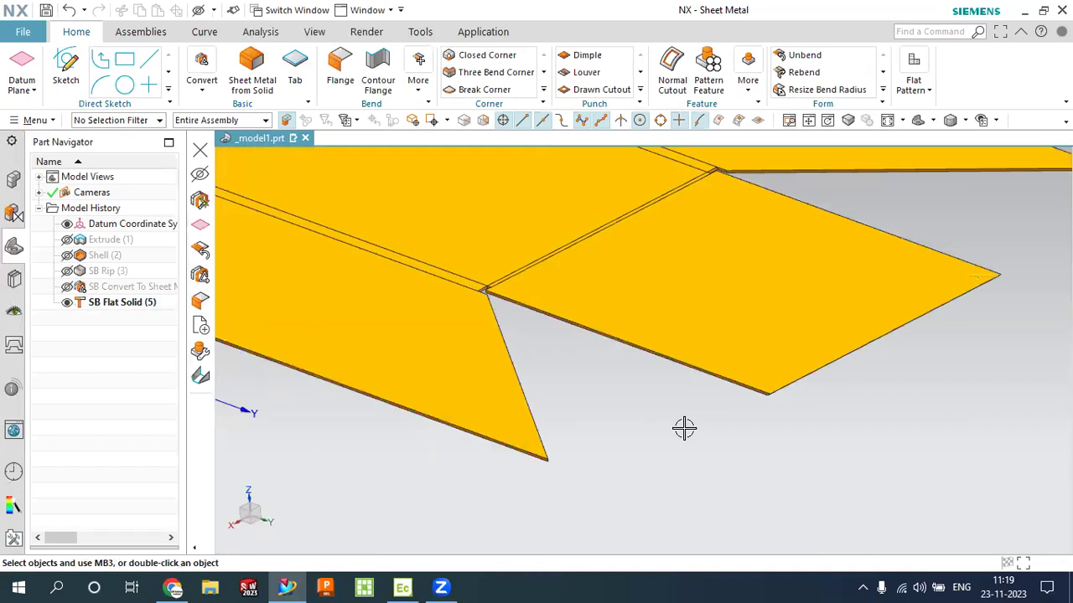
key(ctrl+f)
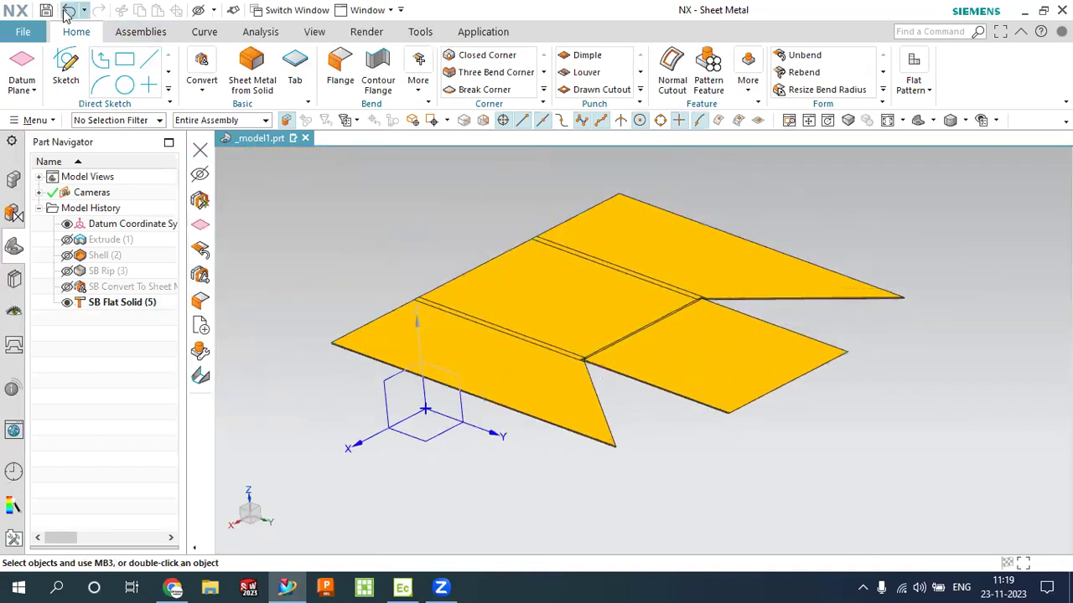
Step: Undo the hide and flat solid, then give the wedge bends a 20 mm radius
click(68, 16)
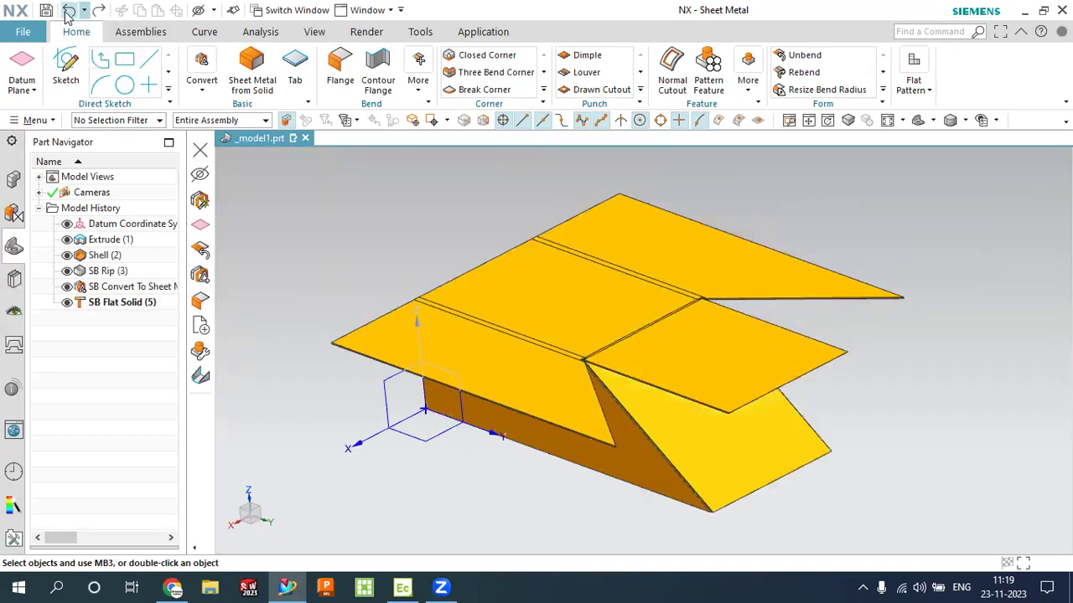
click(69, 15)
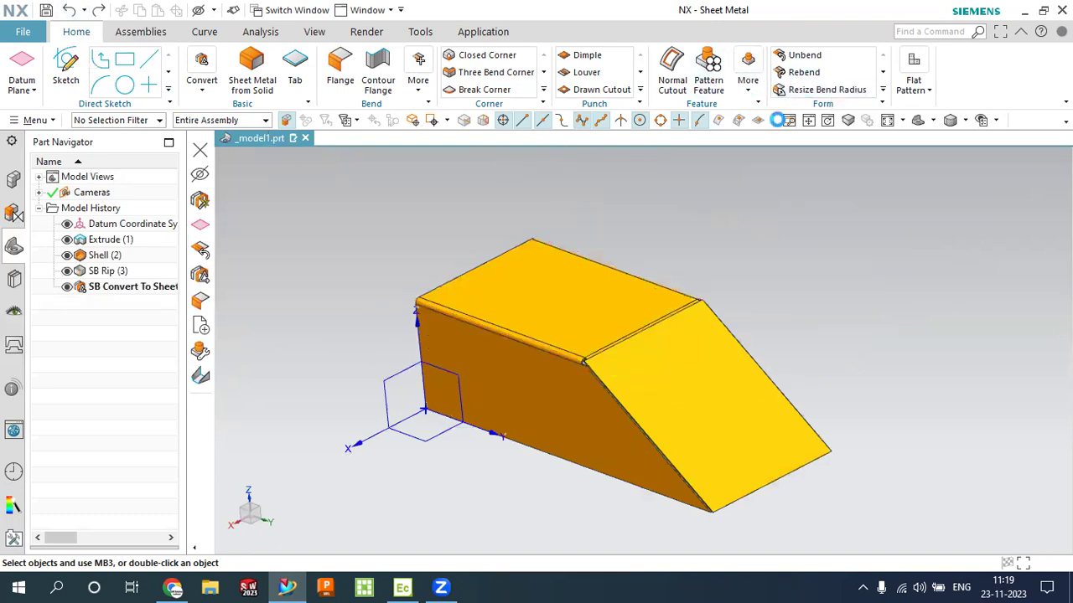
click(560, 353)
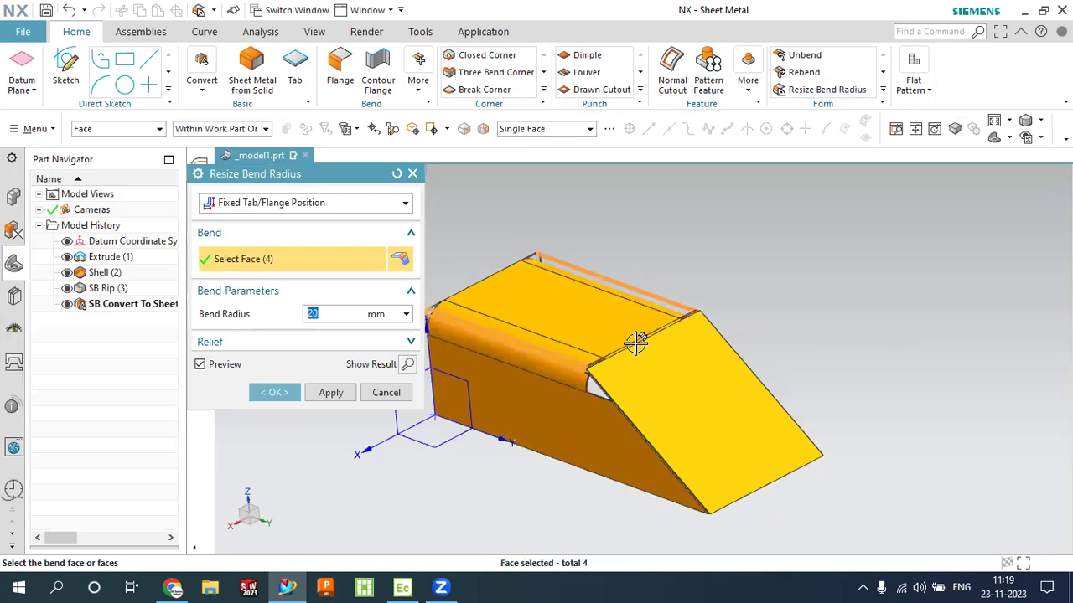
scroll(637, 336, up, 4)
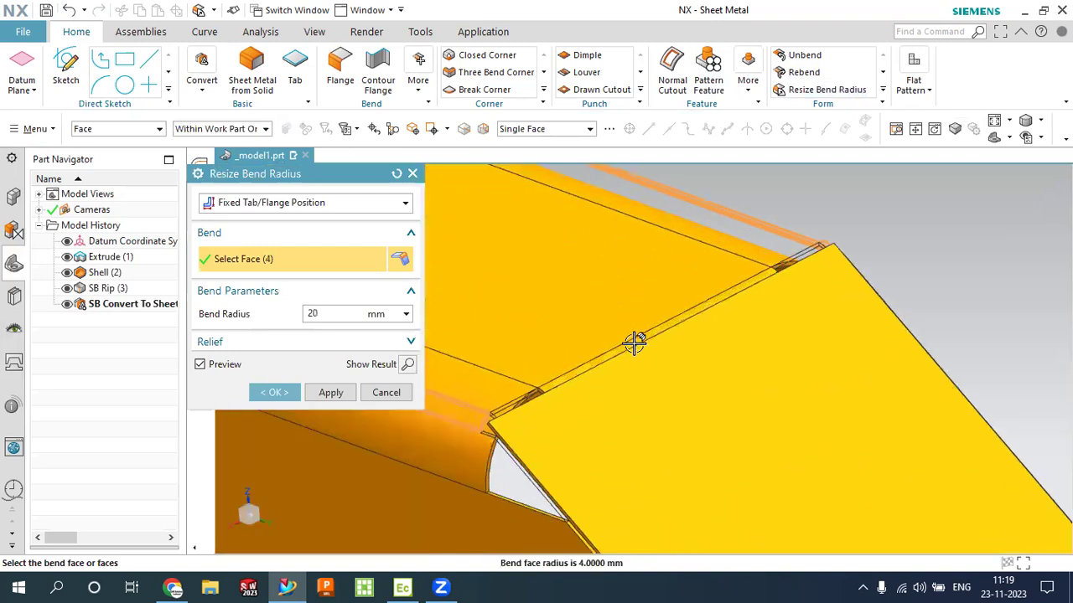
click(590, 359)
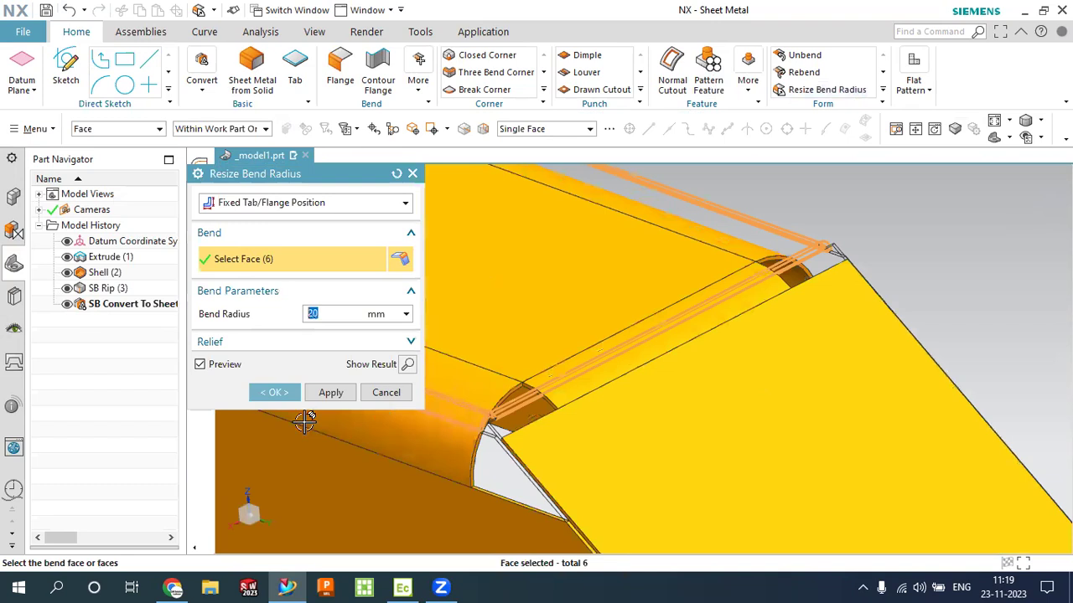
click(270, 394)
Step: Inspect the rounded bends and open the Flat Solid setup
scroll(503, 348, down, 4)
mouse_move(539, 335)
middle_down()
mouse_move(687, 270)
mouse_move(695, 244)
mouse_move(679, 273)
mouse_move(637, 293)
middle_up()
click(915, 89)
click(930, 117)
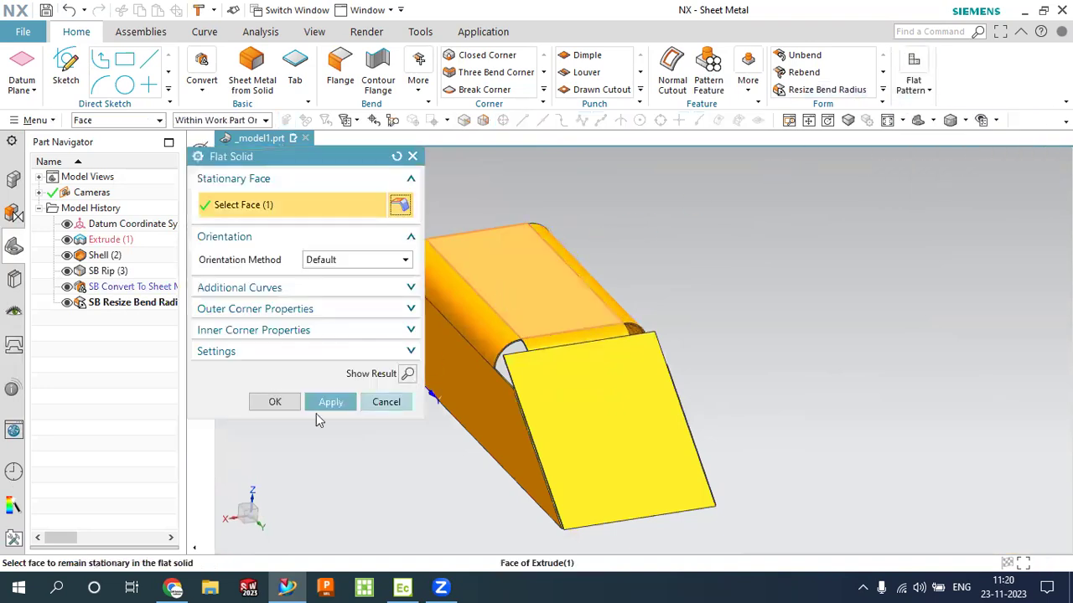
Step: Create SB Flat Solid (6) from the 20 mm-bend part and inspect the flat panels
click(274, 400)
mouse_move(390, 396)
middle_down()
mouse_move(581, 410)
mouse_move(536, 410)
mouse_move(525, 433)
middle_up()
scroll(619, 432, up, 2)
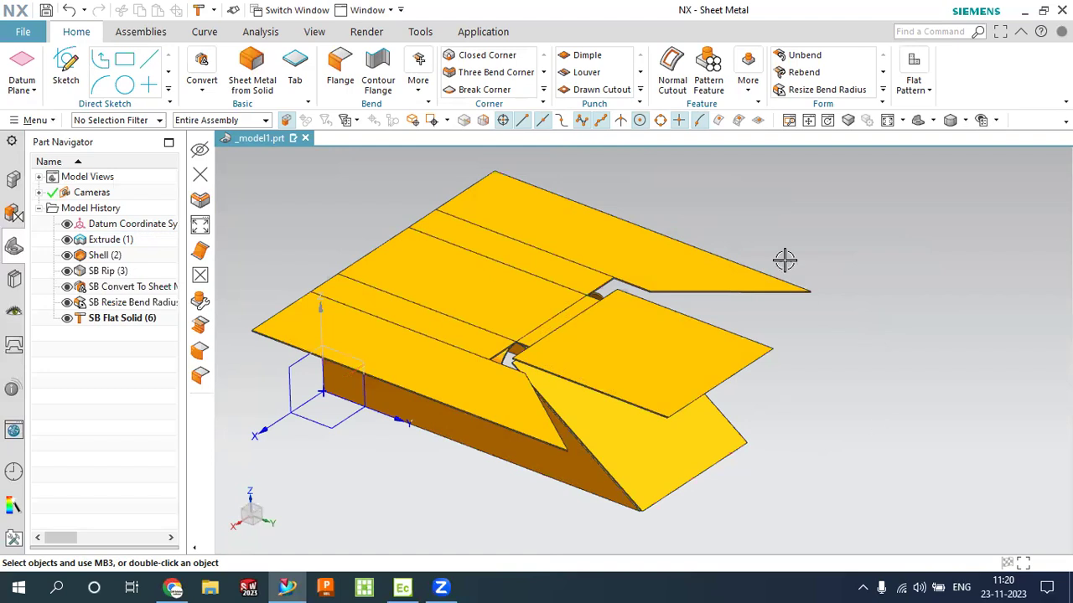
shift+middle_drag(725, 204, 613, 169)
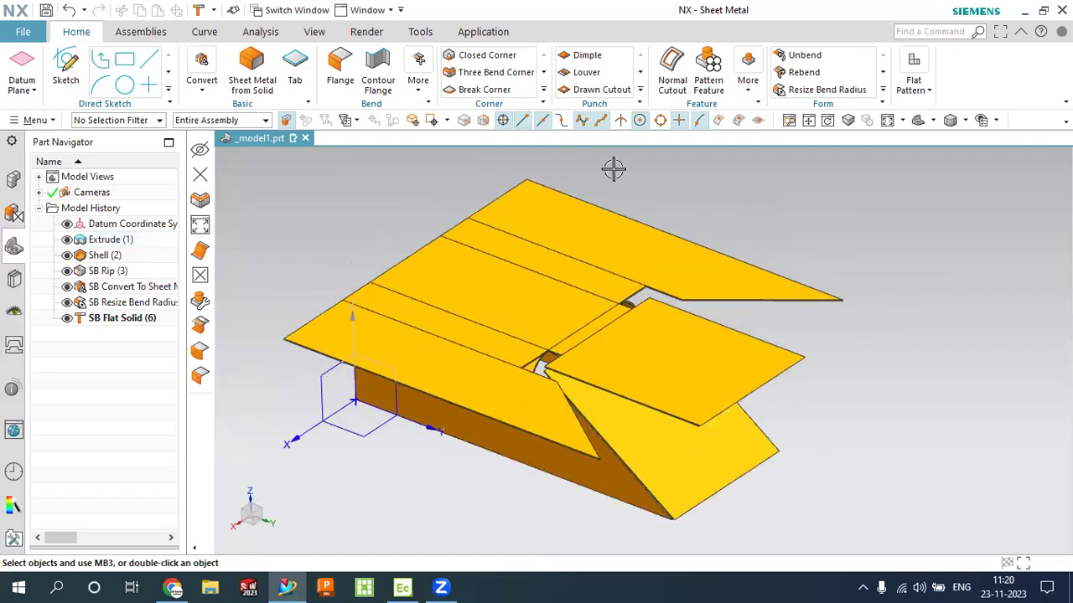
Step: Undo the flat solid, bend radius, conversion and rip, returning to Shell (2)
click(70, 10)
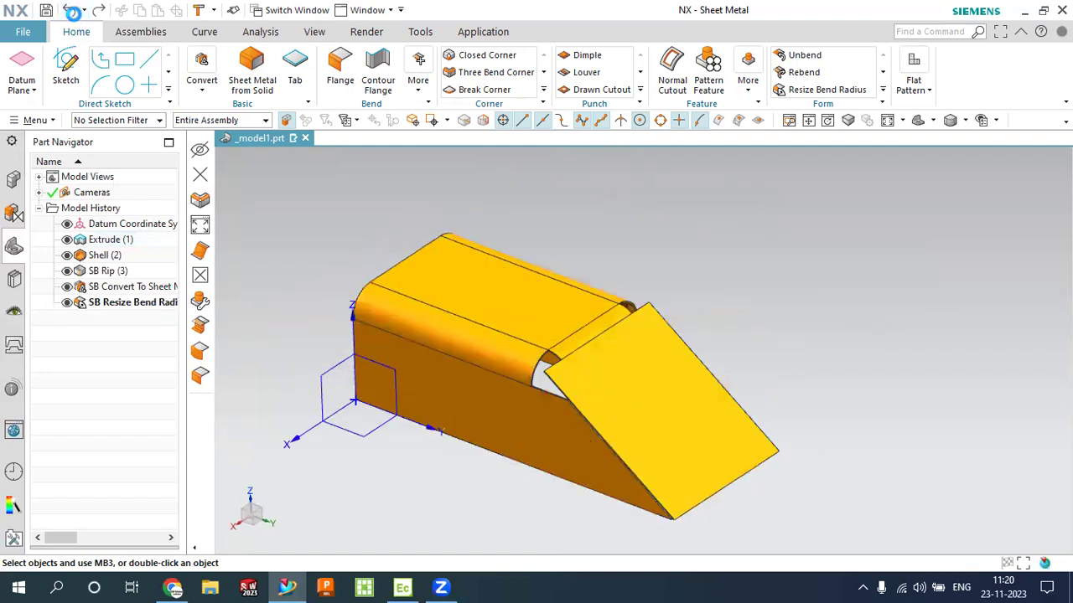
click(70, 10)
click(70, 10)
click(70, 10)
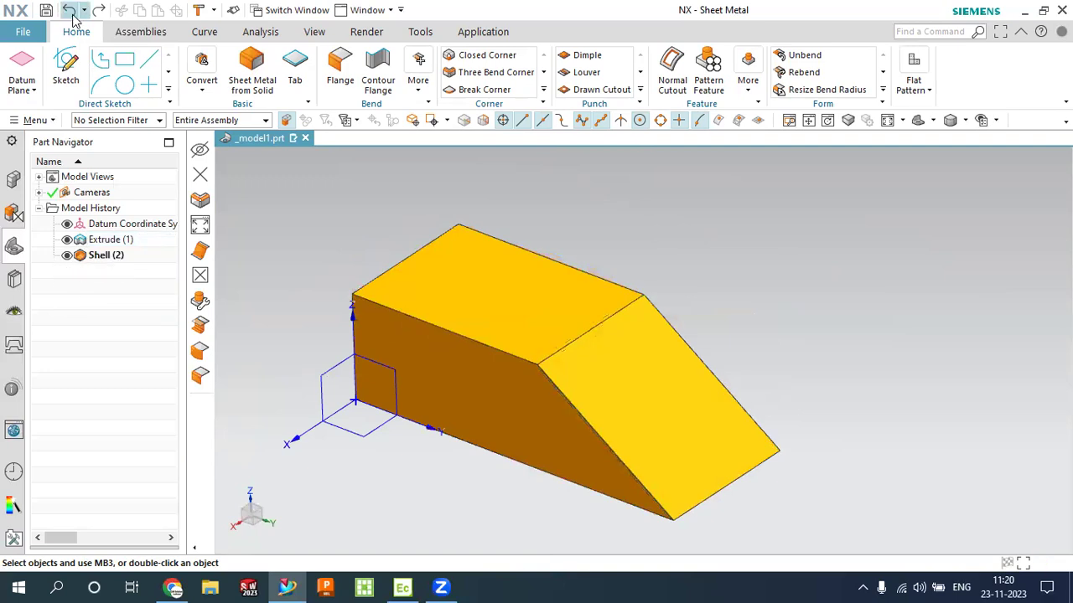
Step: In Sheet Metal from Solid, pick top, slanted and side web faces, then reset the selection
click(253, 69)
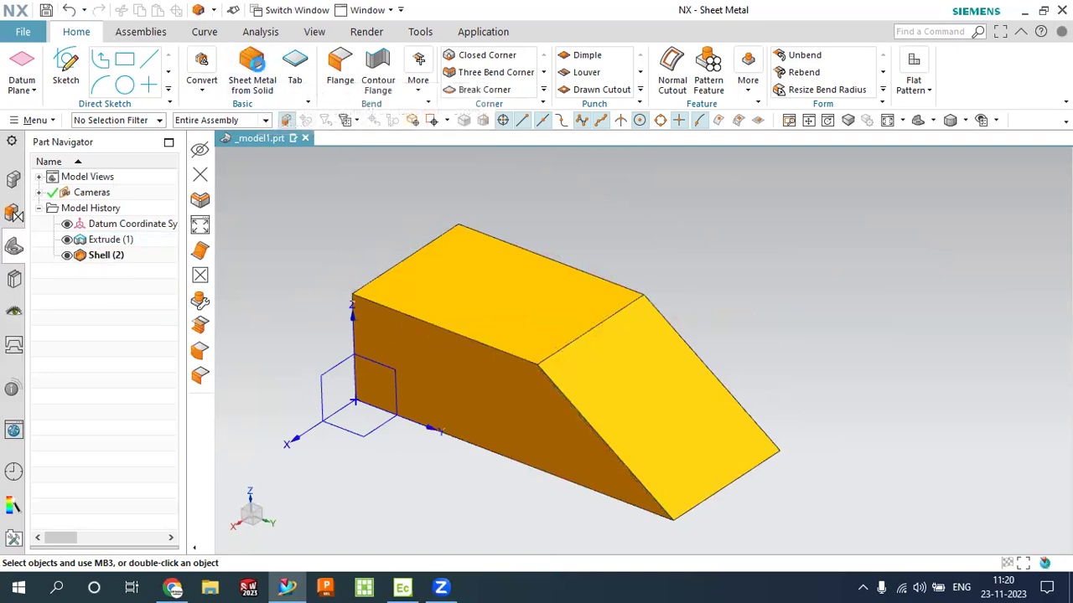
click(520, 306)
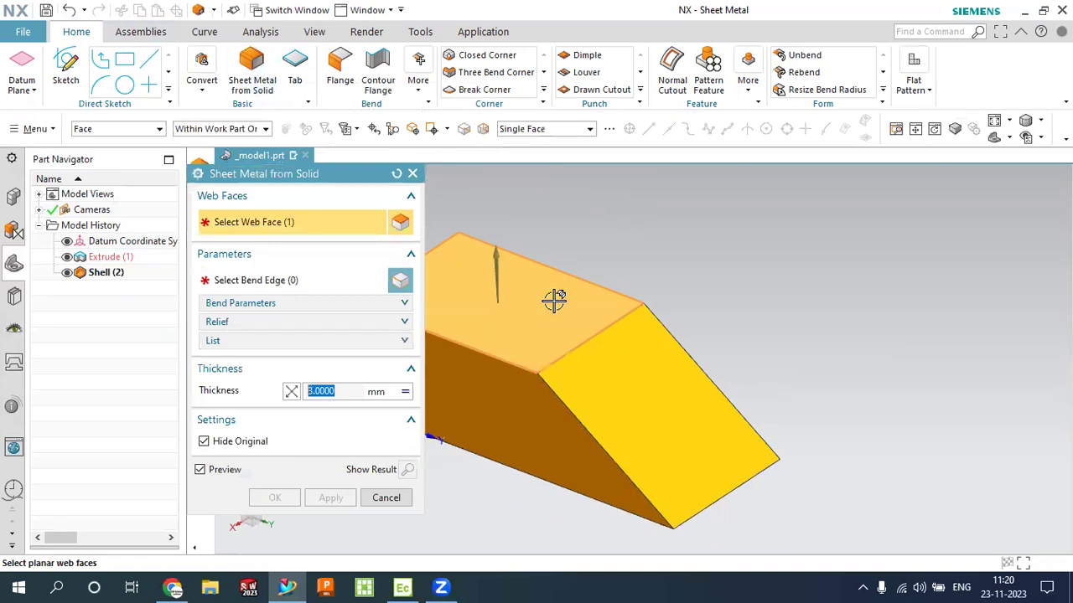
middle_drag(808, 281, 780, 287)
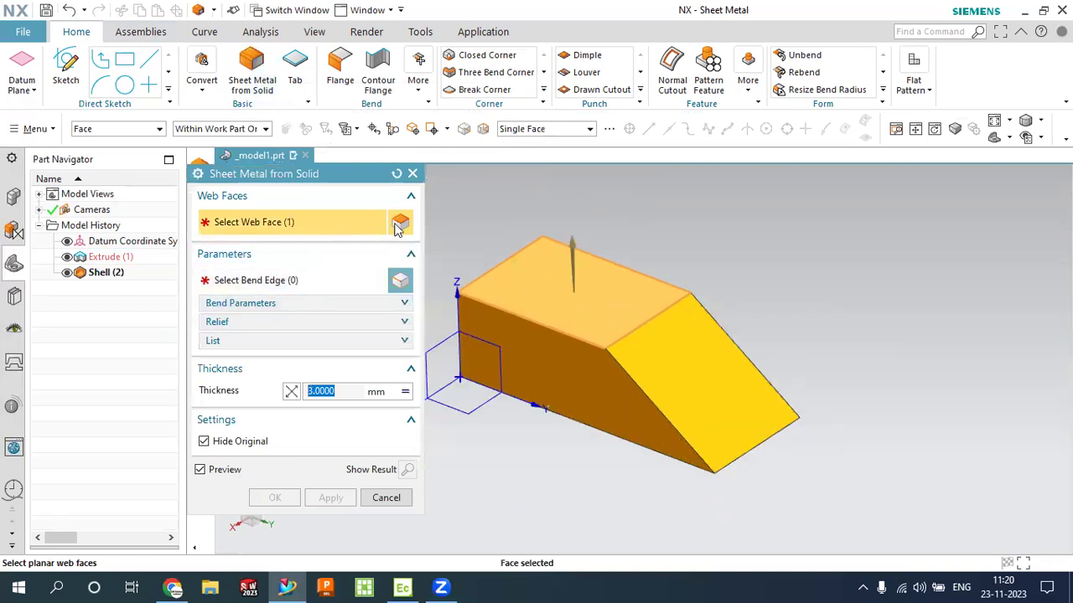
click(683, 351)
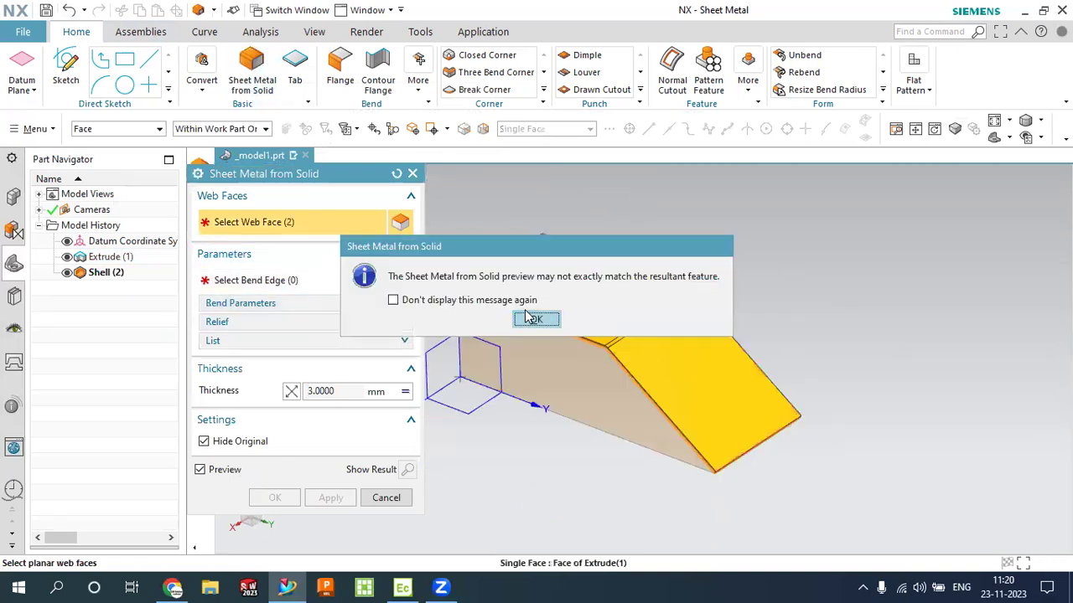
click(606, 317)
middle_drag(773, 259, 782, 292)
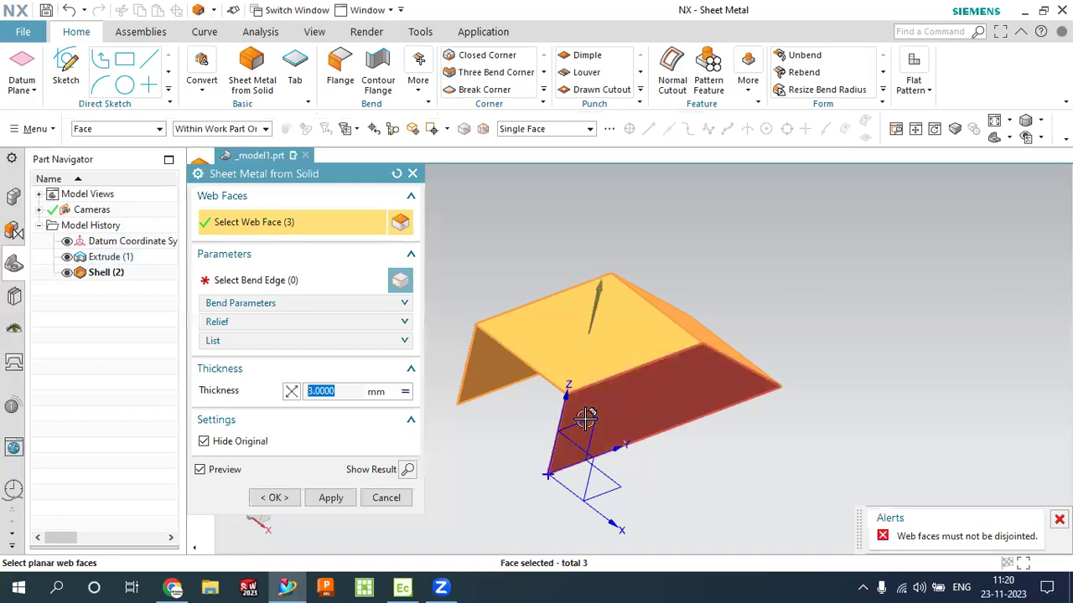
click(482, 370)
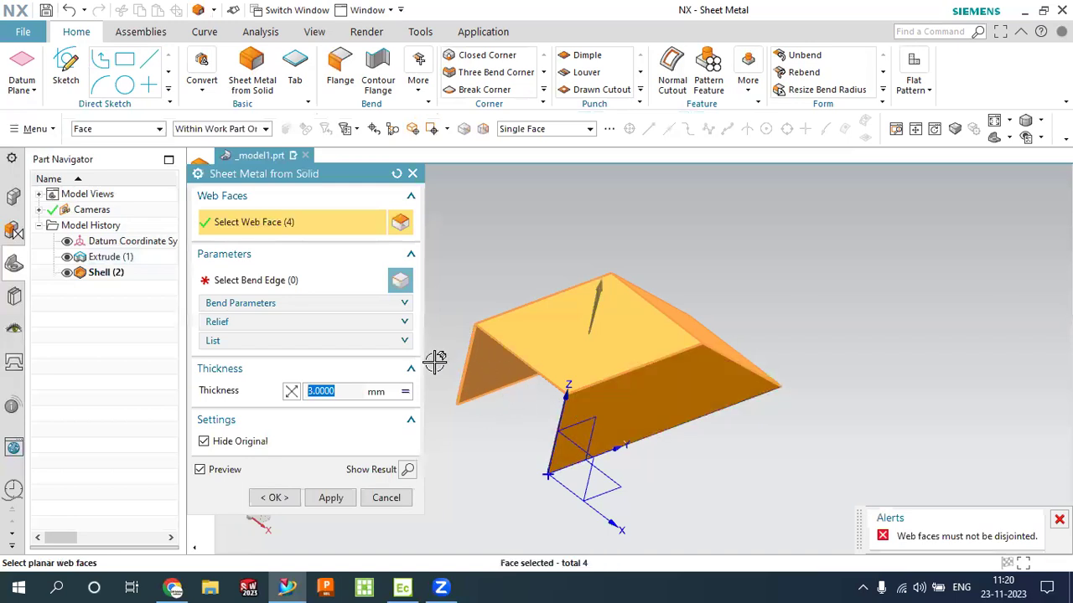
middle_drag(487, 391, 590, 381)
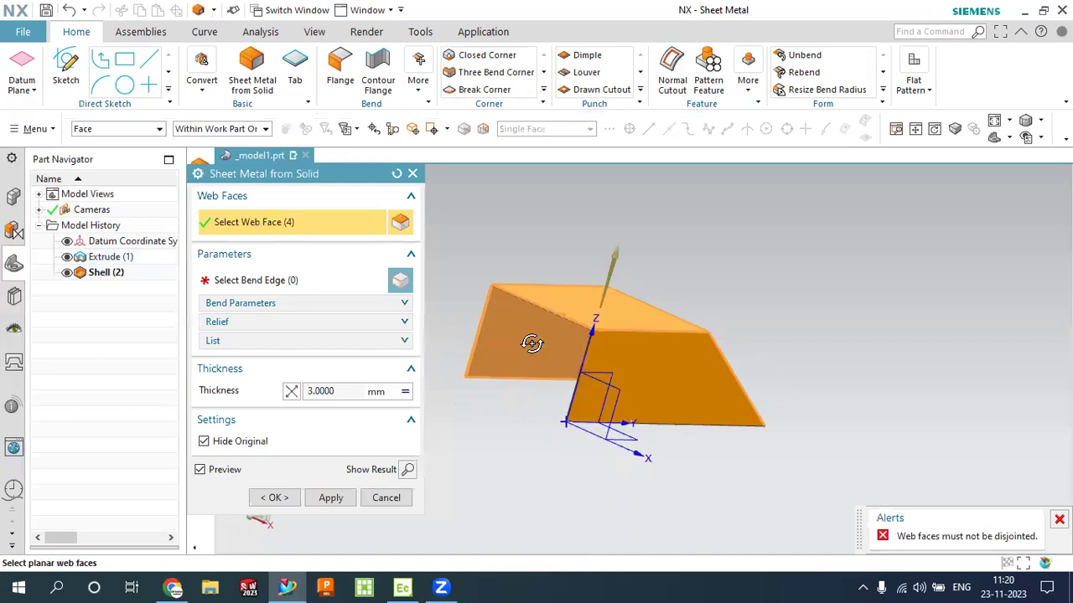
click(590, 381)
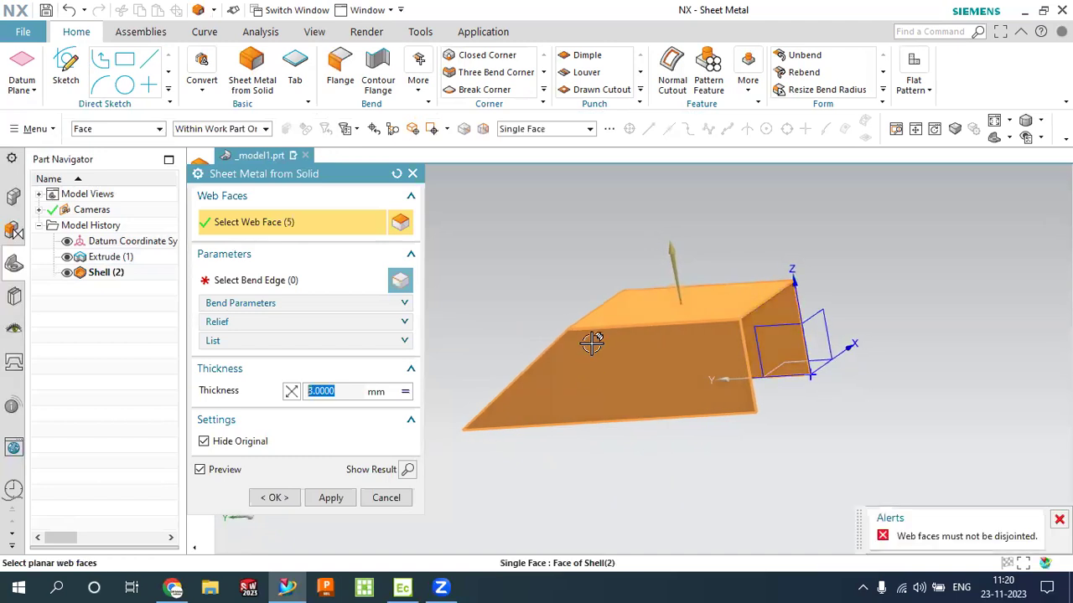
click(596, 329)
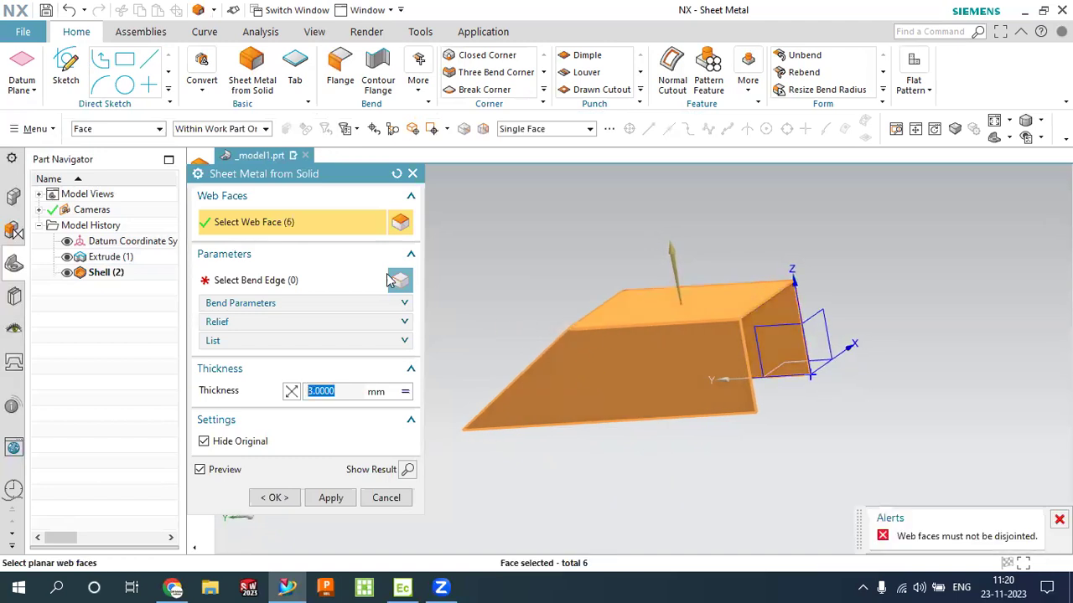
click(398, 174)
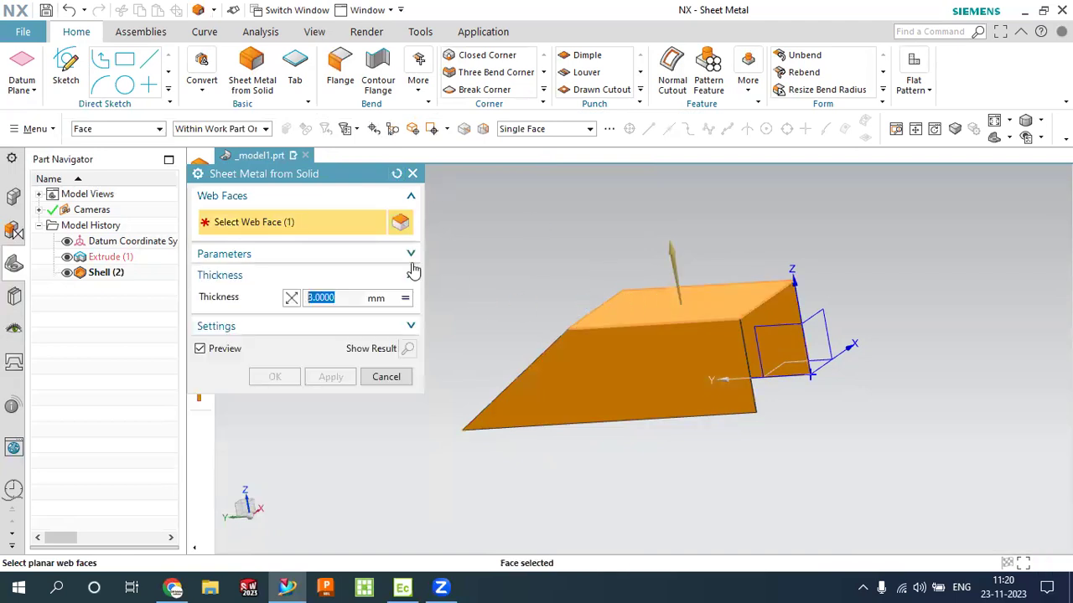
Step: Build sheet metal from the top and slanted web faces, inspect it, then undo it
mouse_move(565, 296)
middle_down()
mouse_move(601, 300)
mouse_move(586, 323)
middle_up()
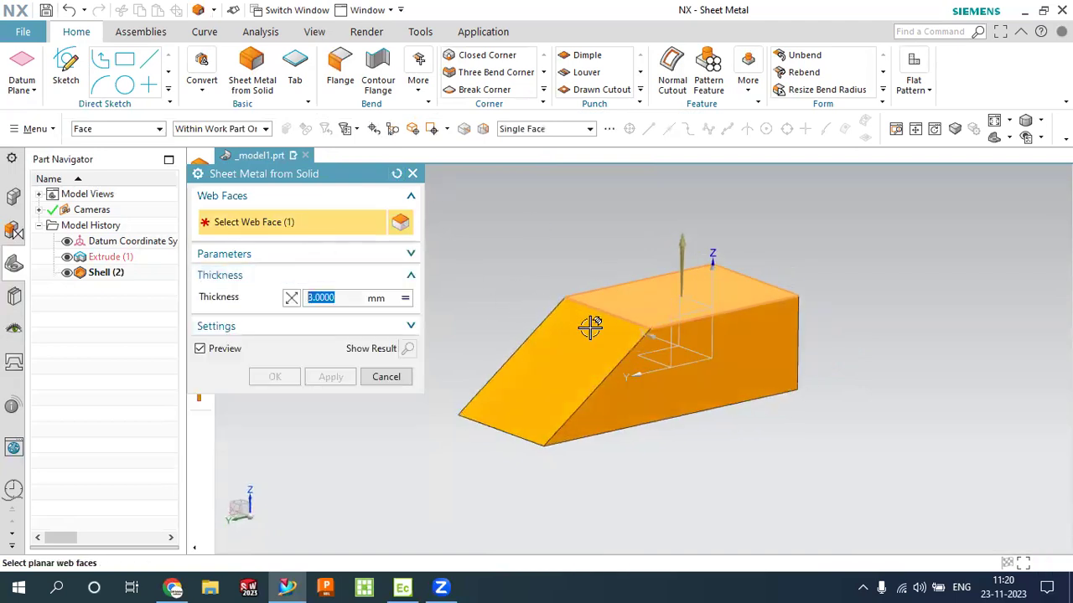
click(570, 350)
click(537, 322)
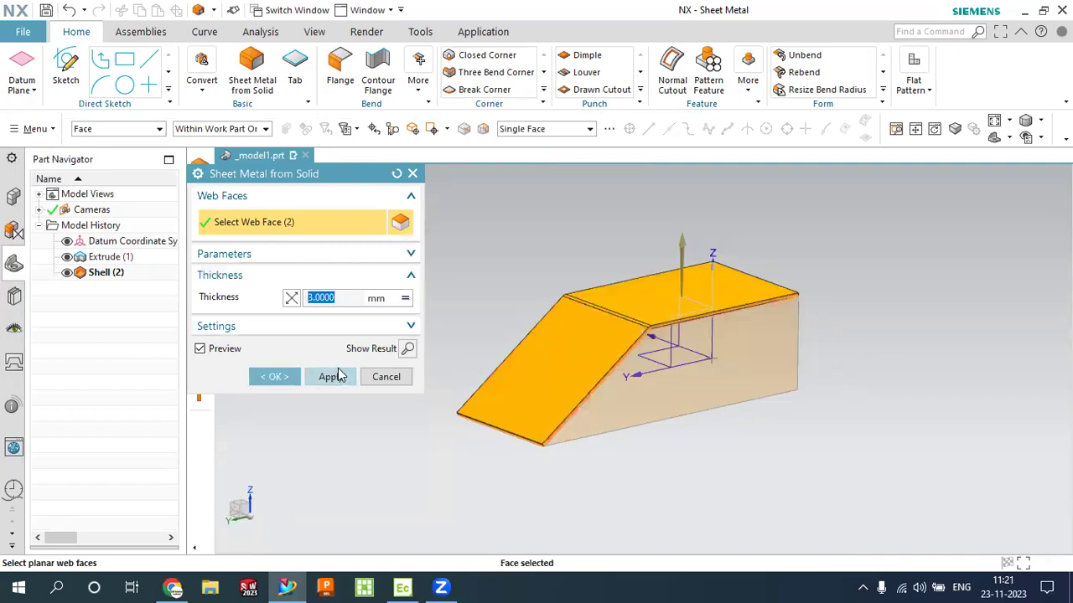
click(276, 378)
middle_drag(541, 376, 719, 397)
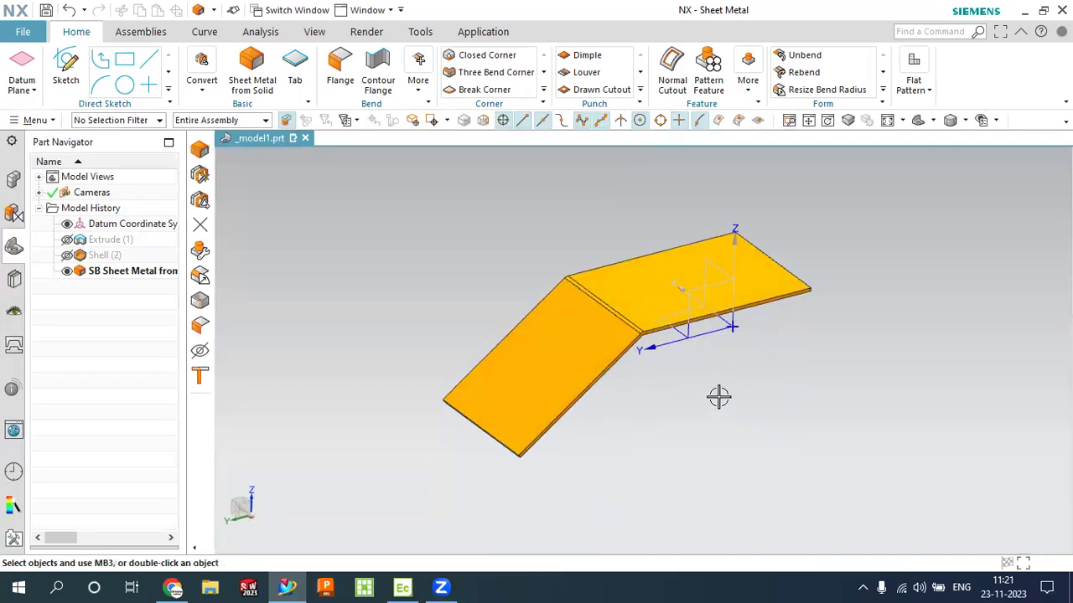
scroll(743, 312, up, 3)
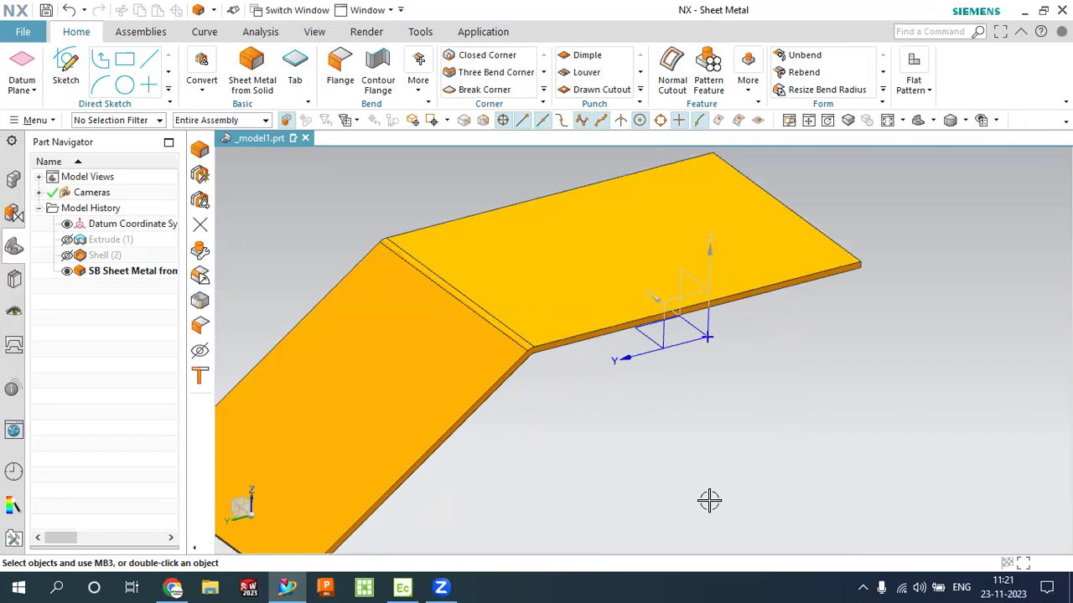
click(70, 10)
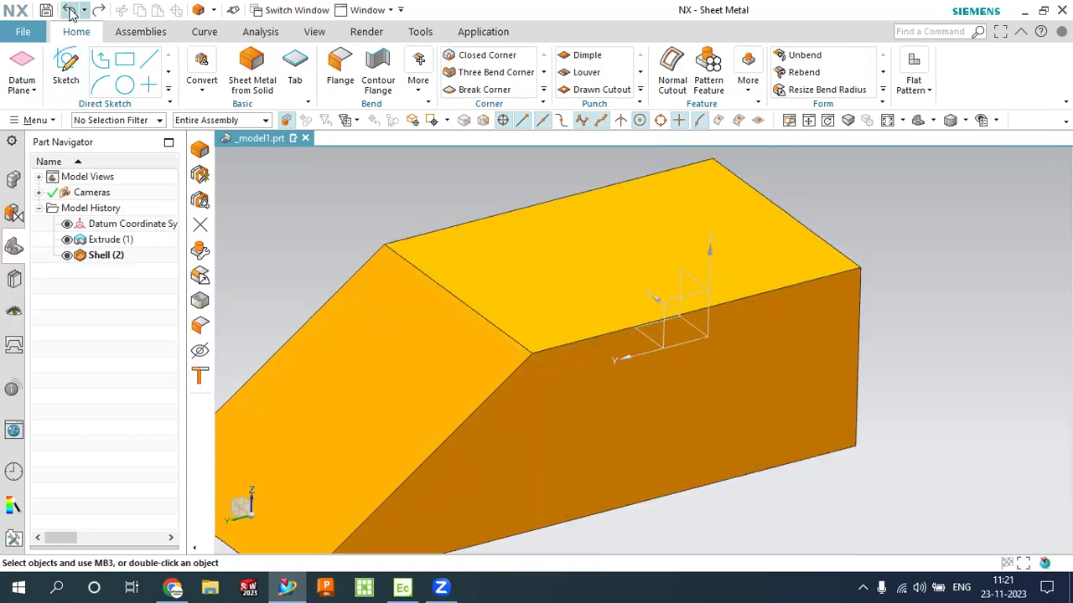
scroll(567, 438, down, 2)
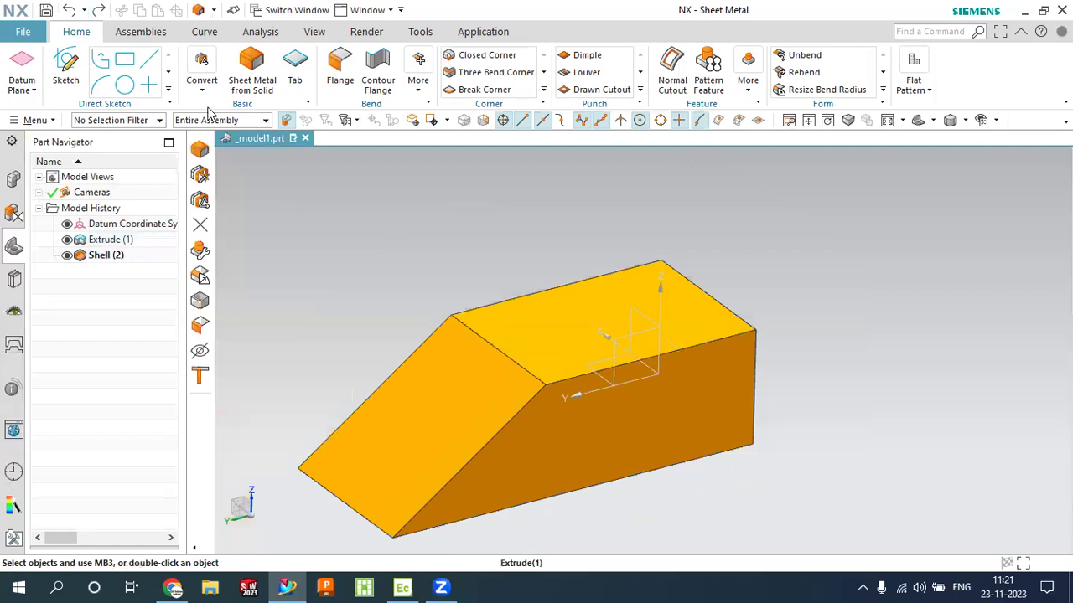
Step: Rip the wedge solid along its edges
click(202, 83)
click(213, 122)
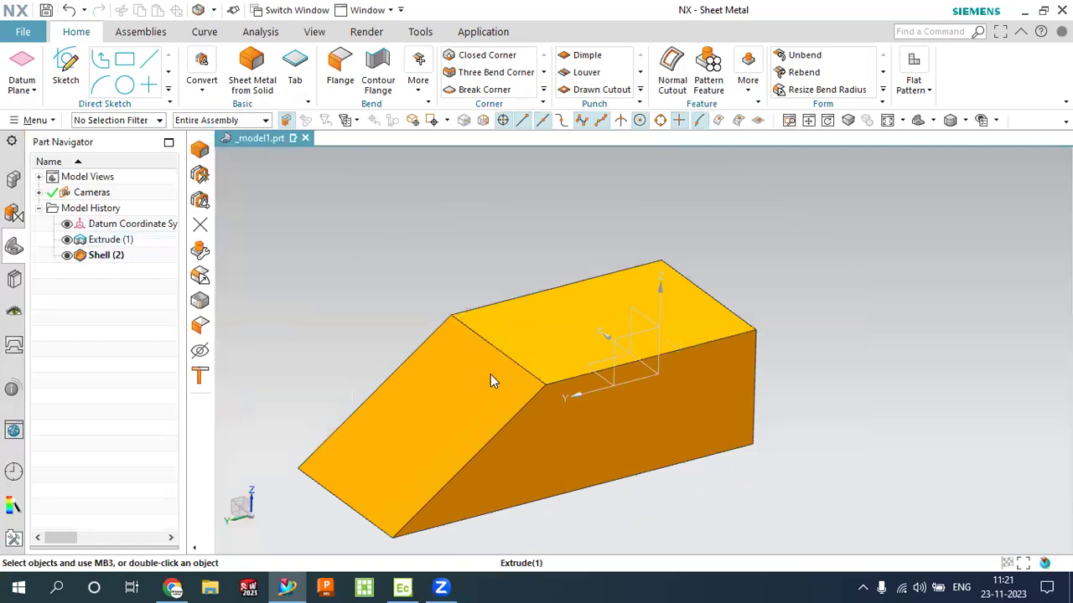
click(504, 433)
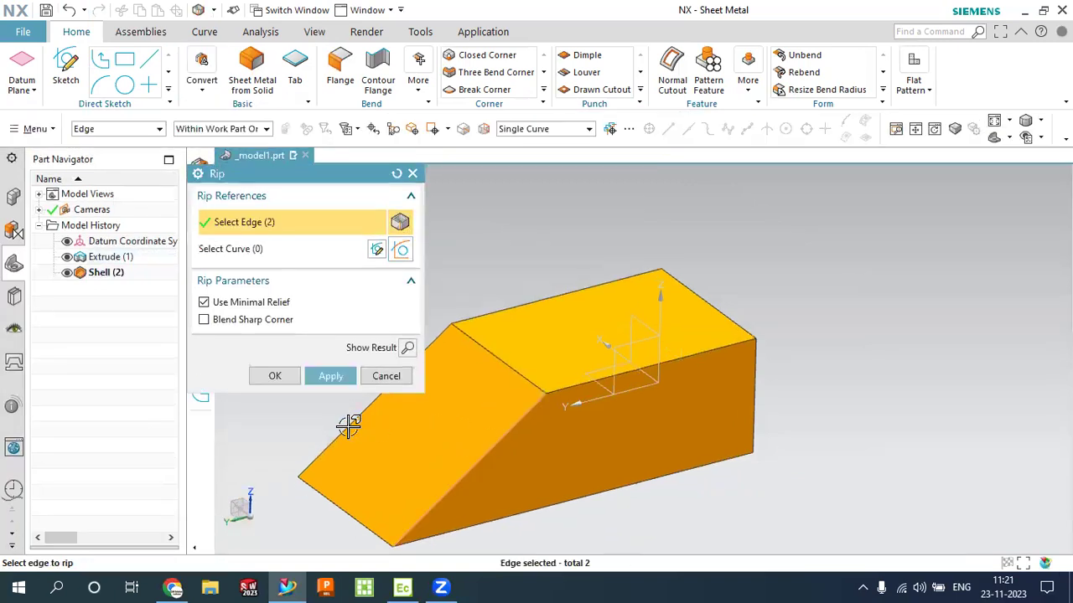
click(330, 376)
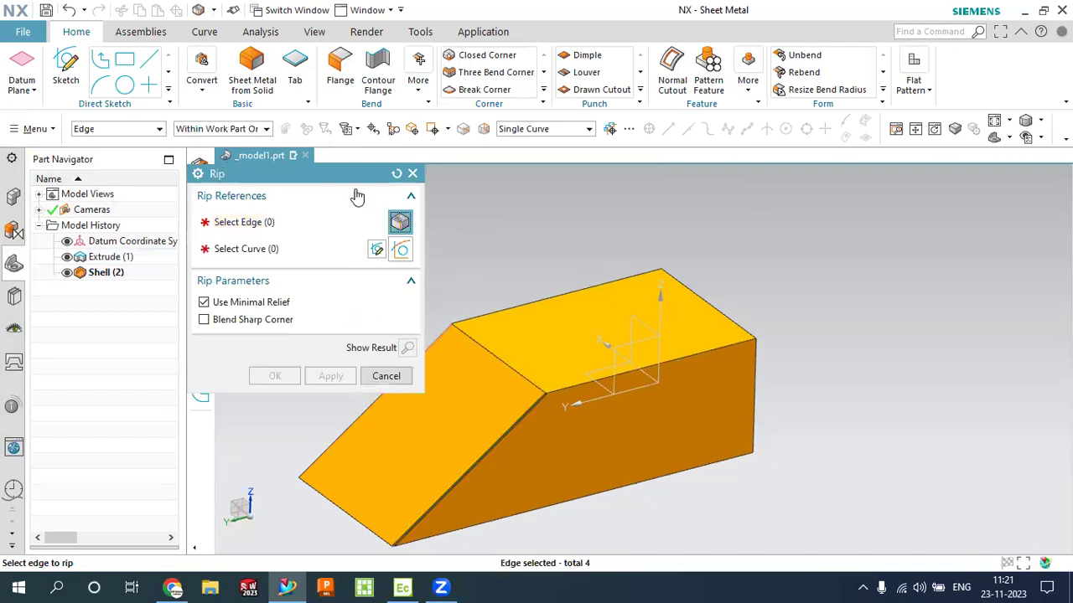
Step: Create Sheet Metal from Solid using four web faces at 3 mm thickness, including top, slanted and bottom faces
click(264, 76)
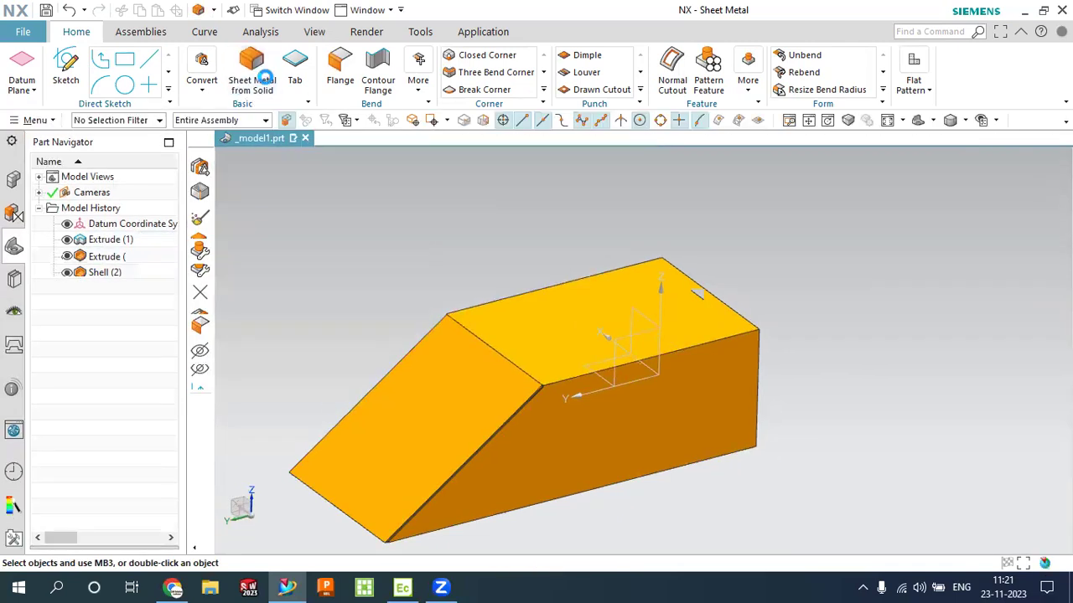
click(556, 305)
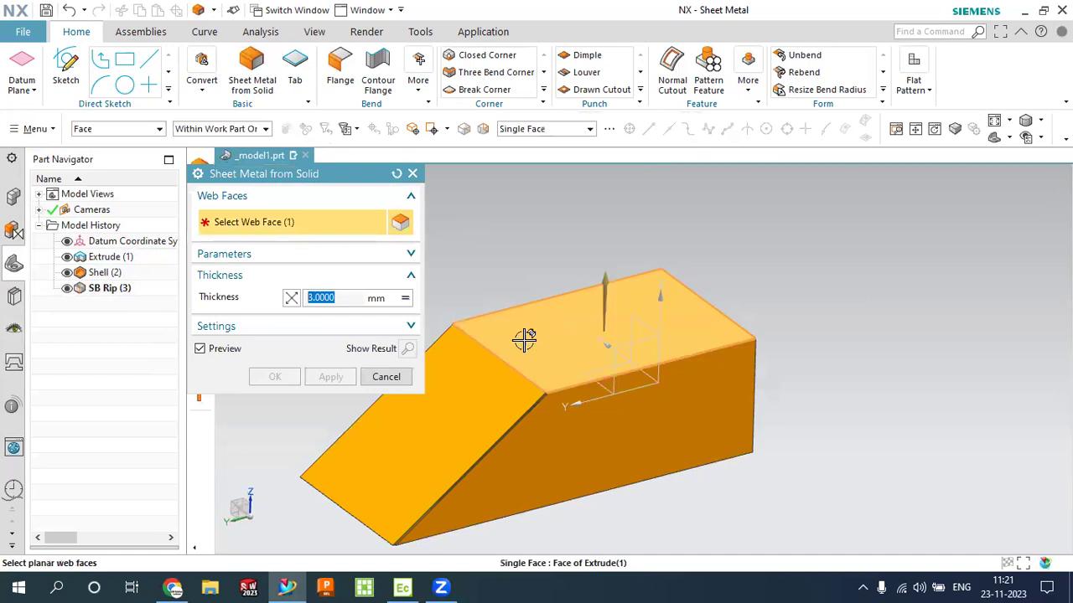
click(475, 397)
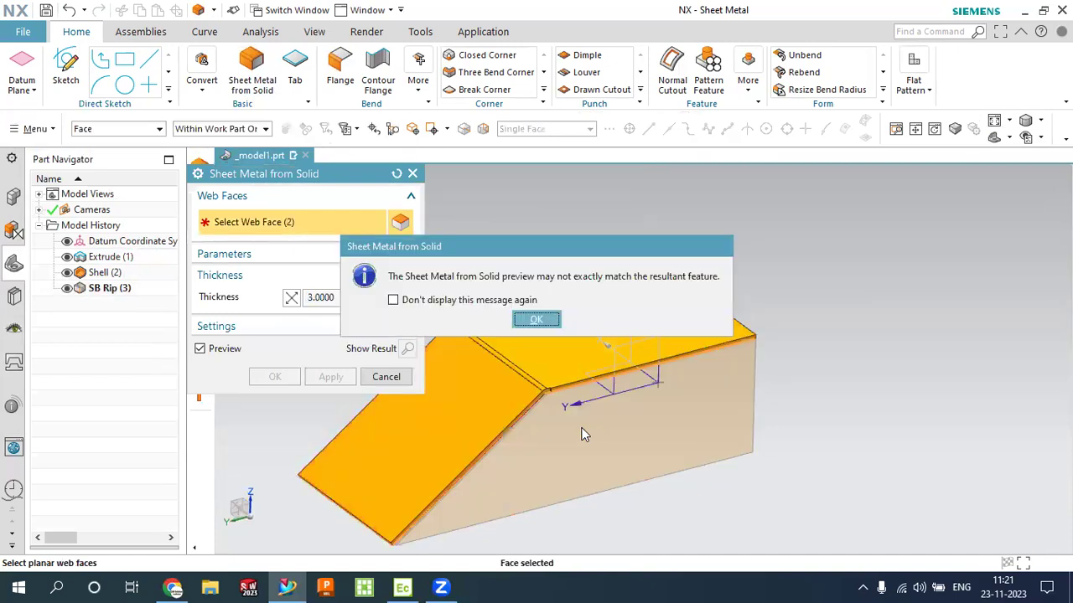
click(556, 327)
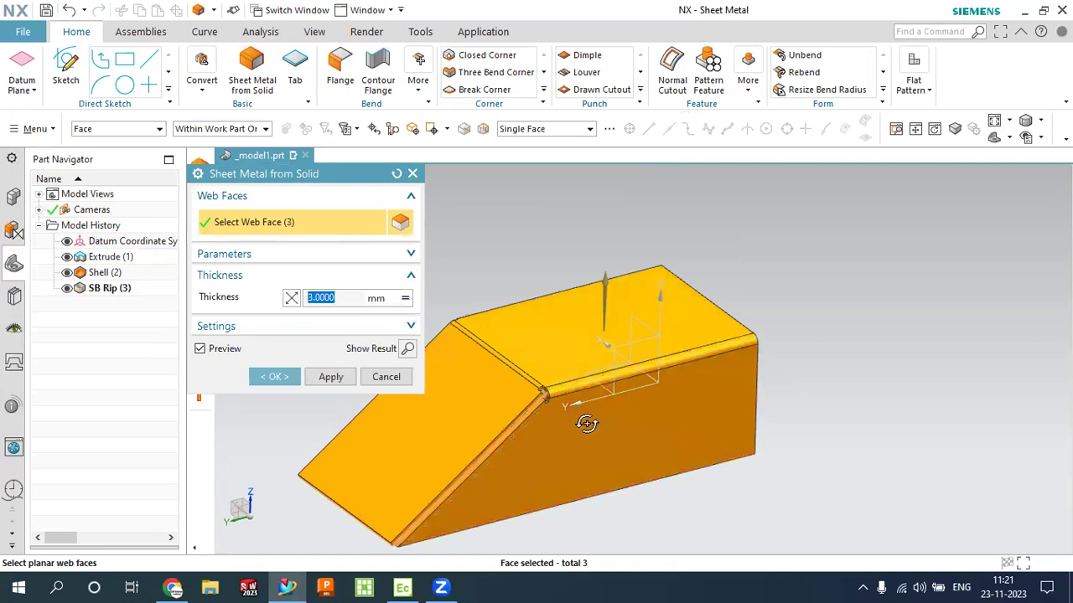
middle_drag(581, 424, 521, 432)
click(518, 433)
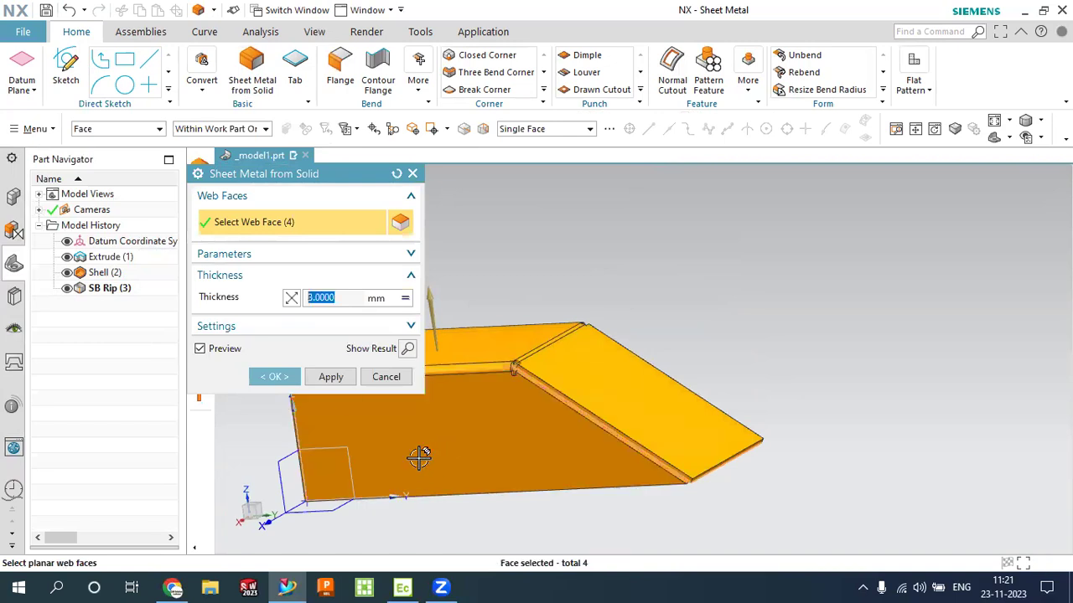
click(274, 377)
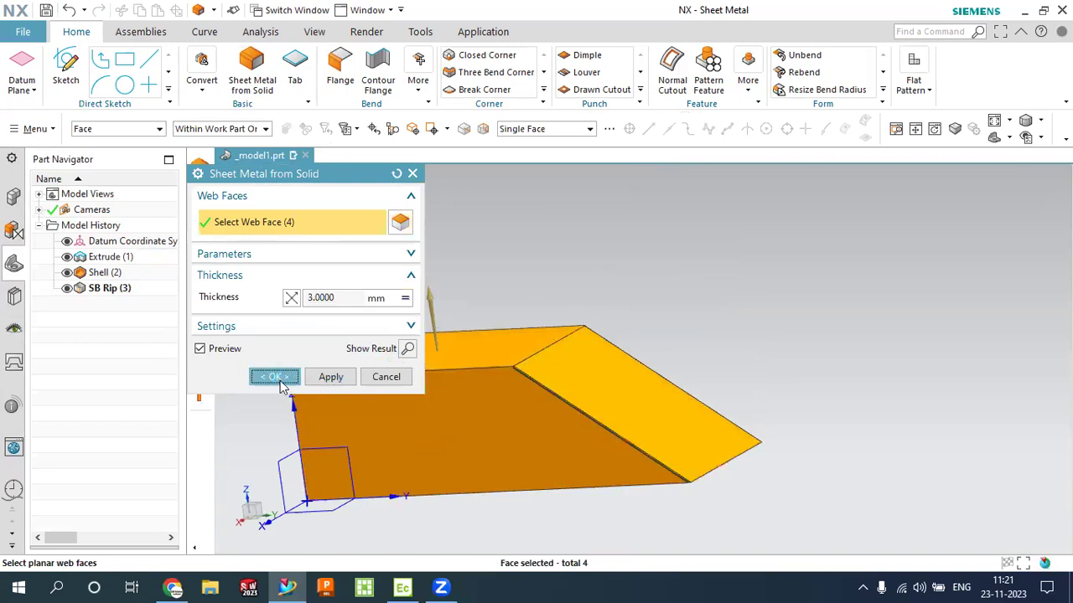
click(276, 378)
middle_drag(553, 289, 565, 168)
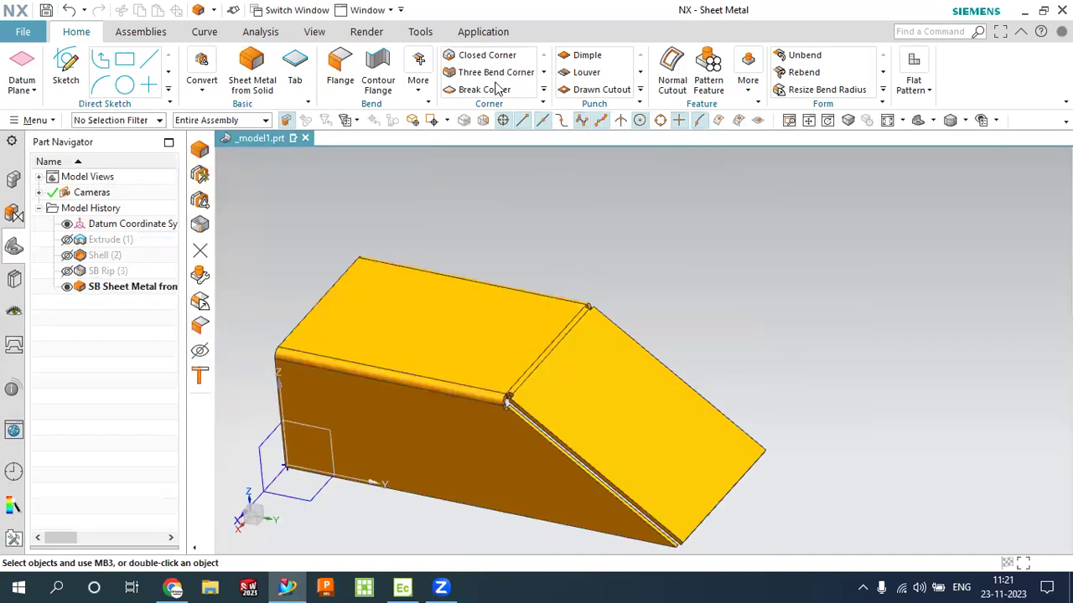
Step: Create a Flat Solid of the four-face sheet metal wedge, keeping the stationary face
click(916, 98)
click(931, 136)
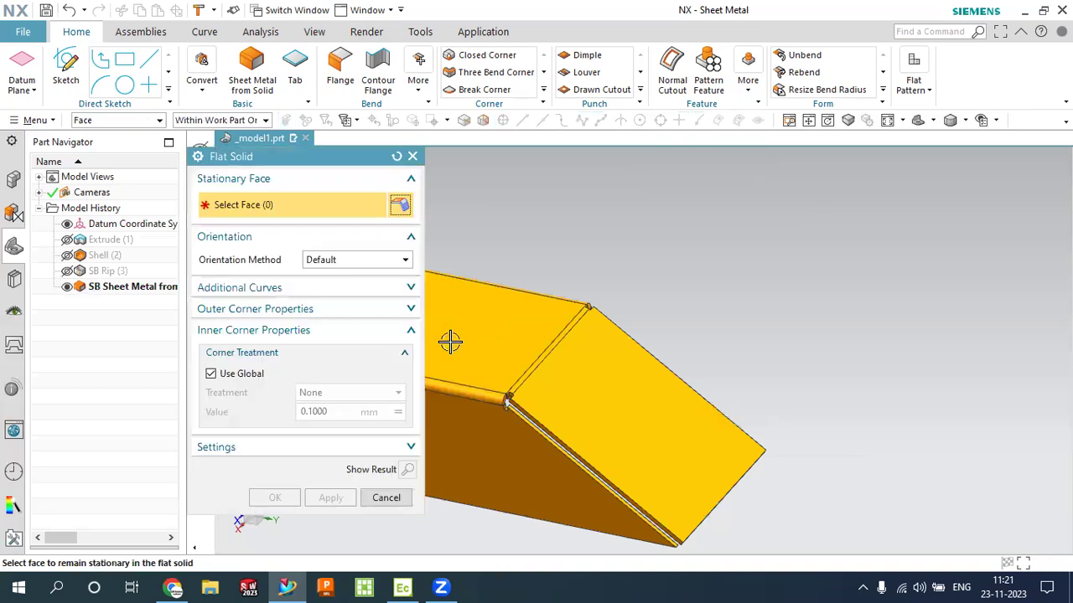
click(386, 498)
middle_drag(615, 324, 583, 352)
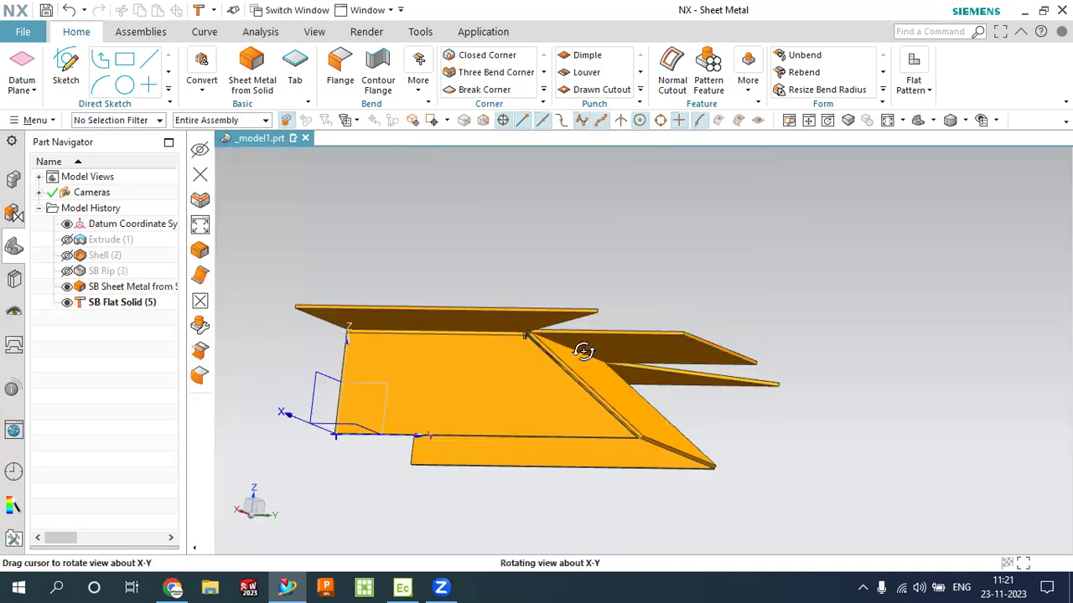